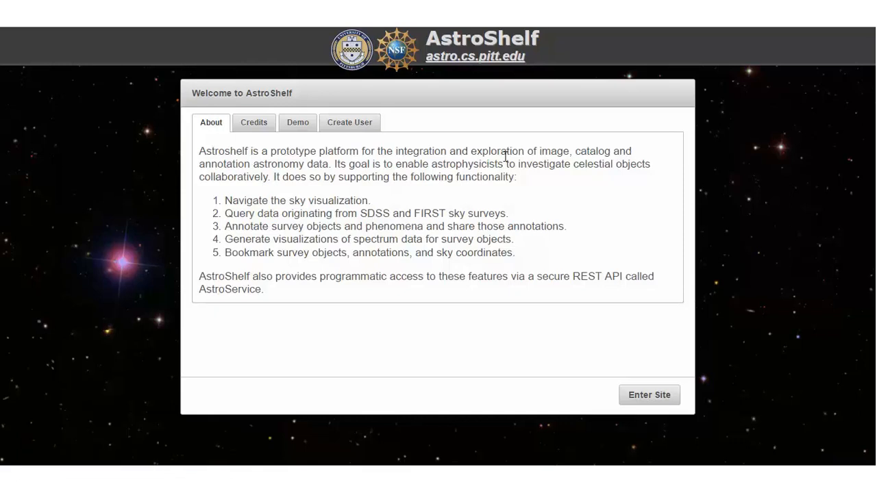
View the user registration form and enter the site by logging in with the prefilled credentials
left_click(374, 124)
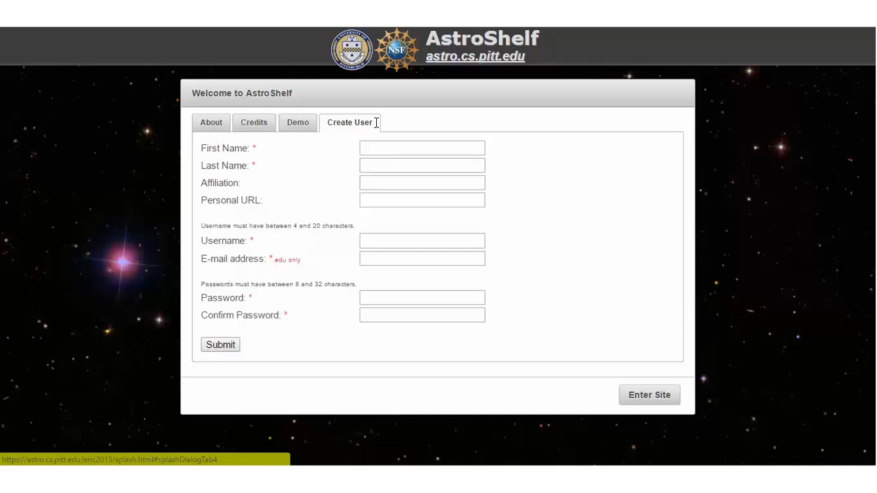
left_click(648, 400)
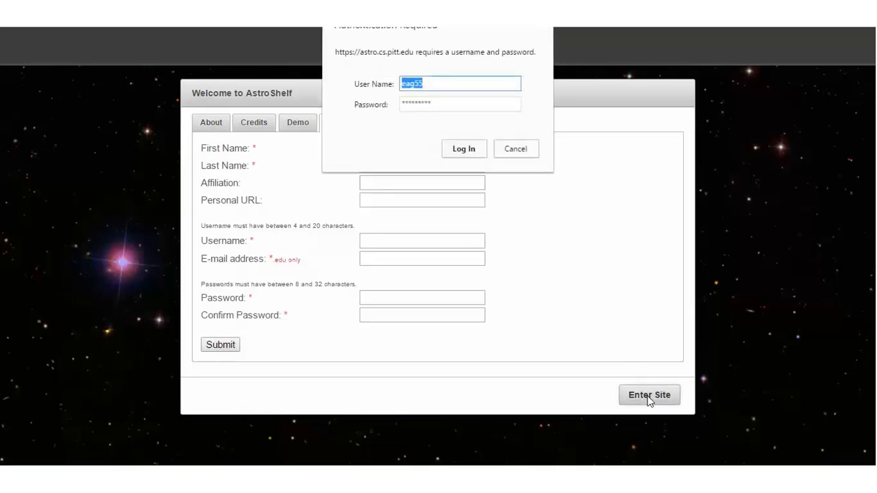
key("Return")
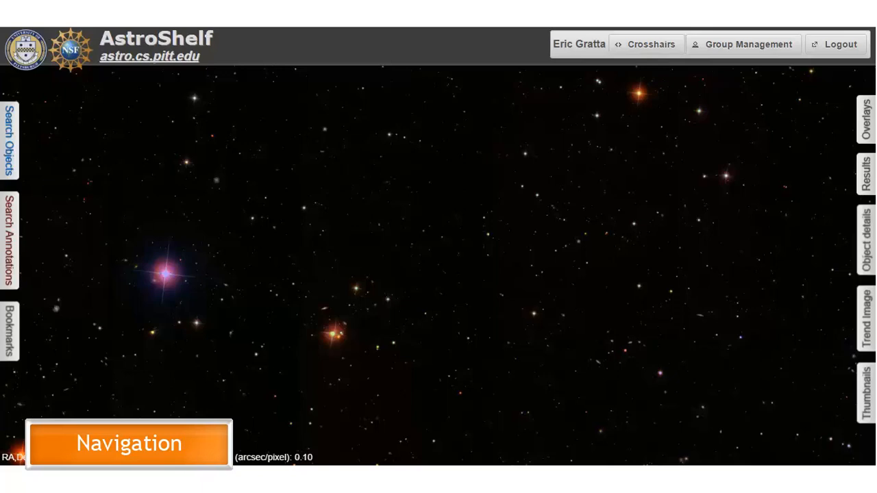
Examine the coordinate, annotation, trend image and nearby-object options offered for a point near the middle of the sky
left_click_drag(439, 274, 438, 217)
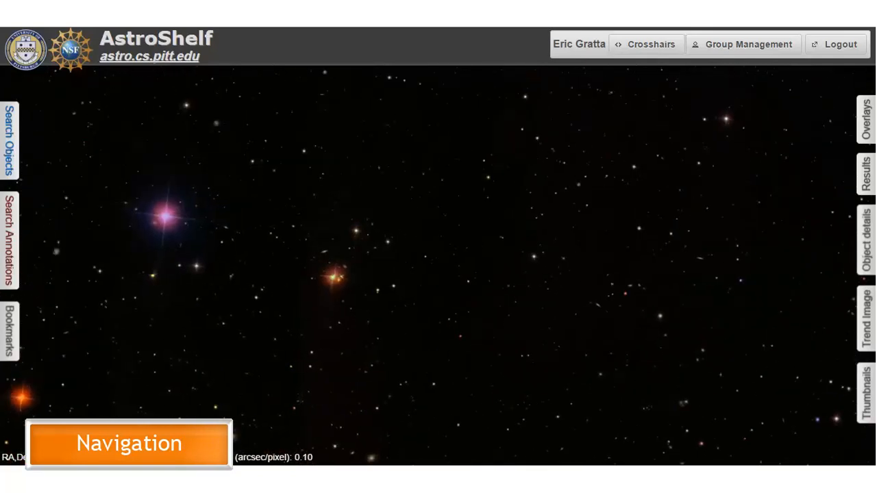
scroll(439, 266, "down", 3)
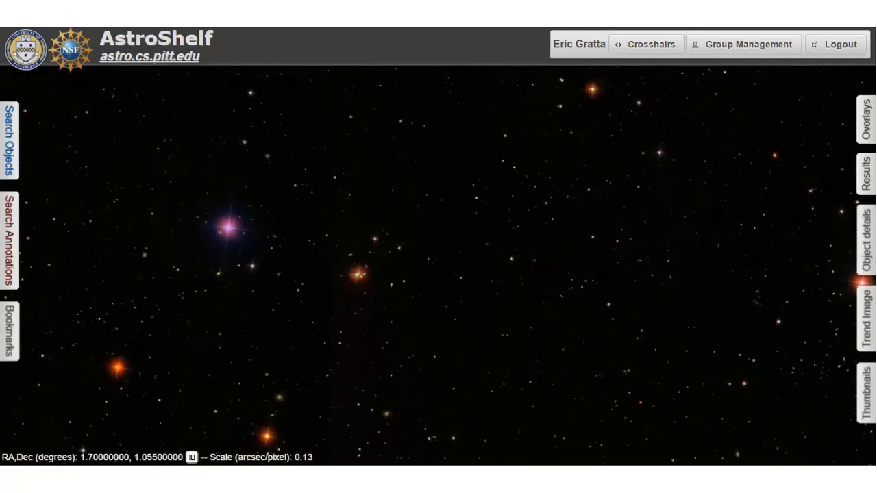
scroll(438, 266, "up", 3)
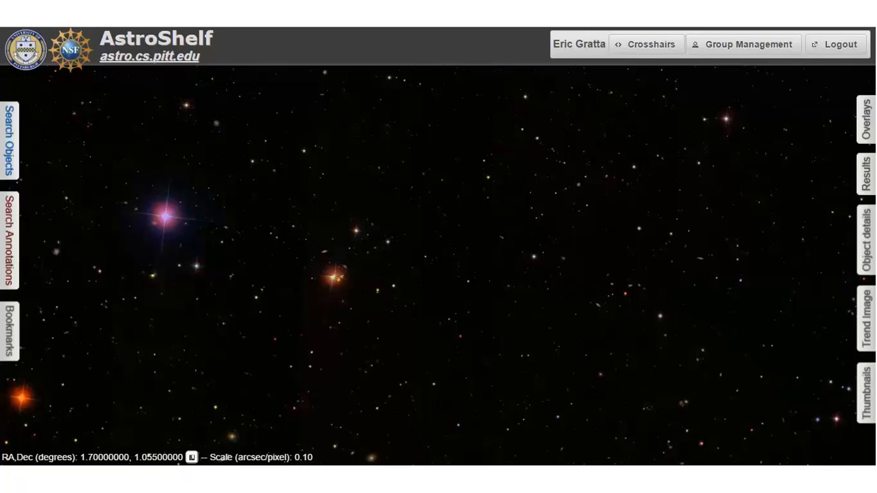
left_click(372, 185)
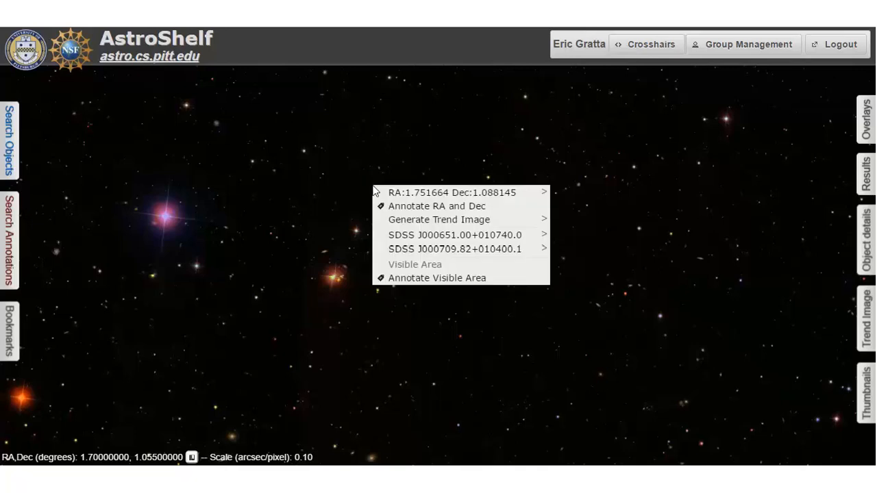
mouse_move(395, 236)
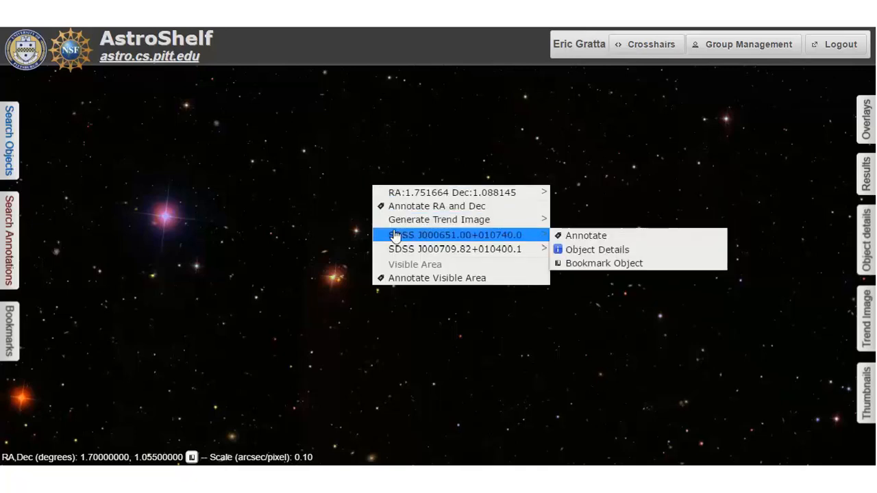
mouse_move(396, 251)
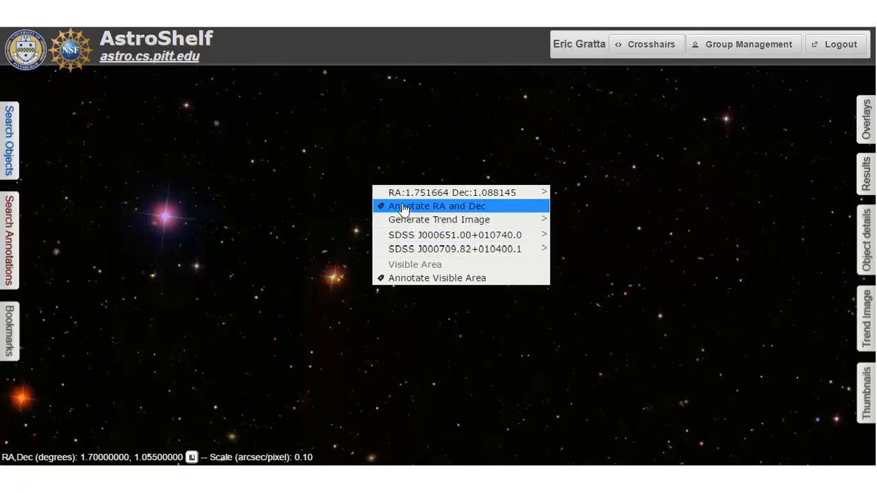
mouse_move(404, 198)
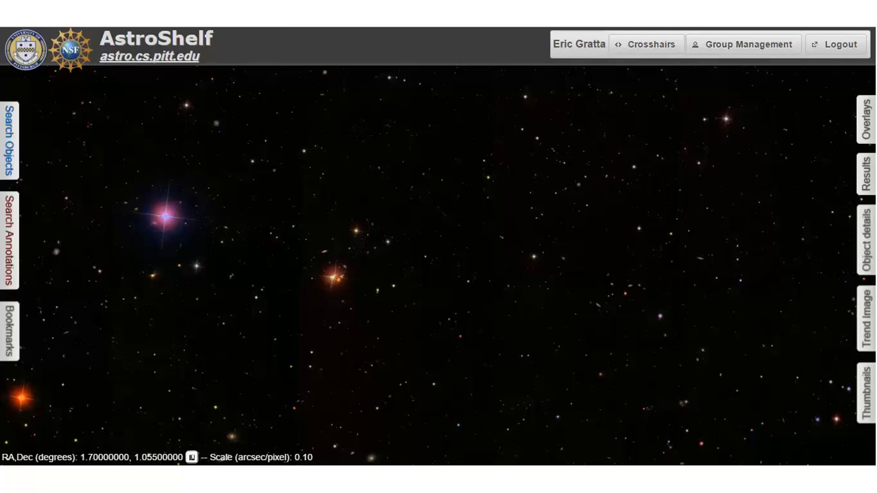
Start a guided SQL object search on the SDSS survey, keeping the preset table and adding the DEFAULT parameters
left_click(13, 140)
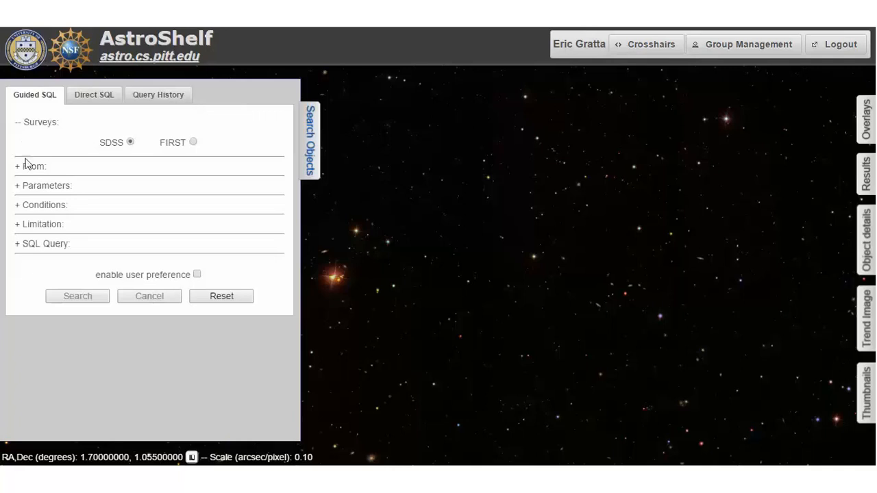
left_click(28, 168)
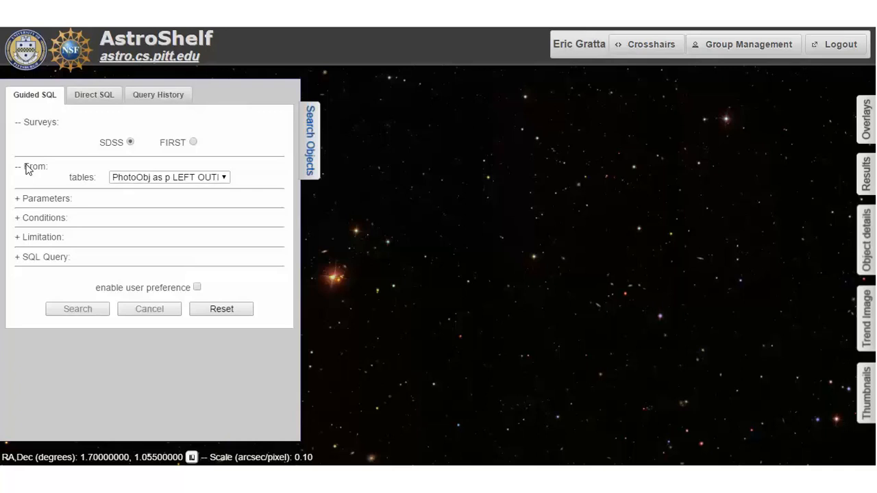
left_click(31, 198)
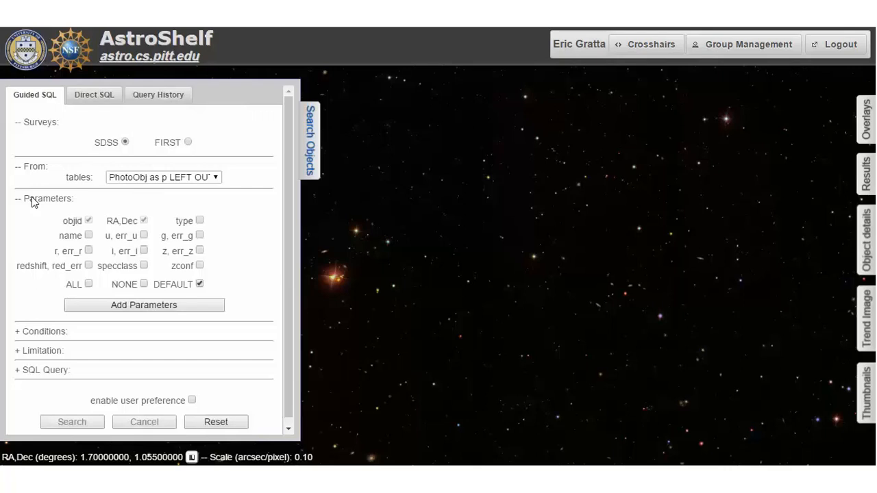
left_click(145, 306)
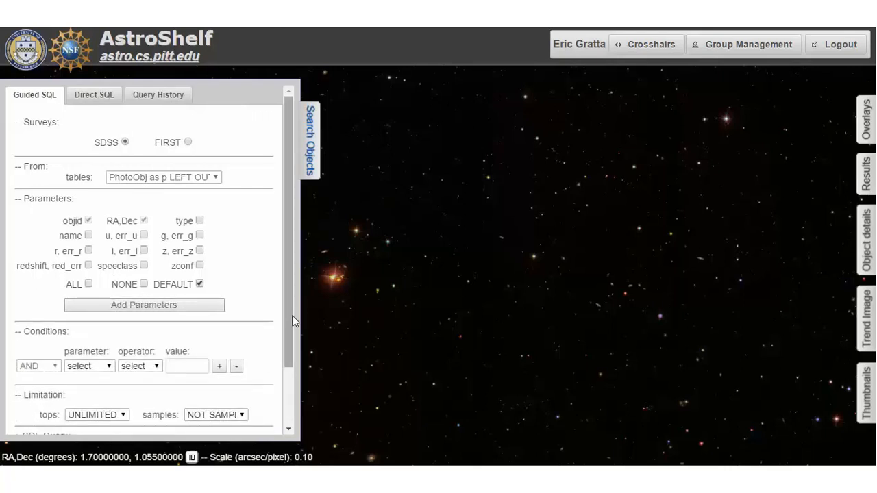
Add a query condition requiring SpecClass = 3
left_click_drag(292, 316, 290, 369)
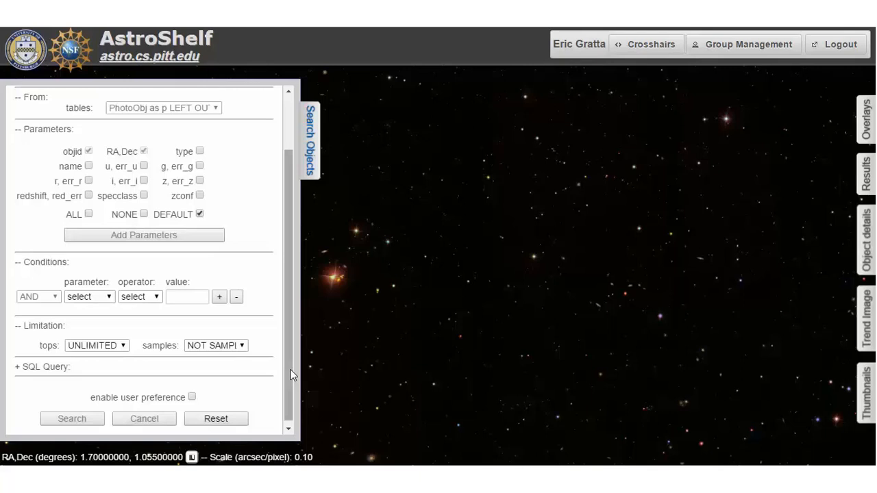
left_click(91, 299)
left_click(89, 272)
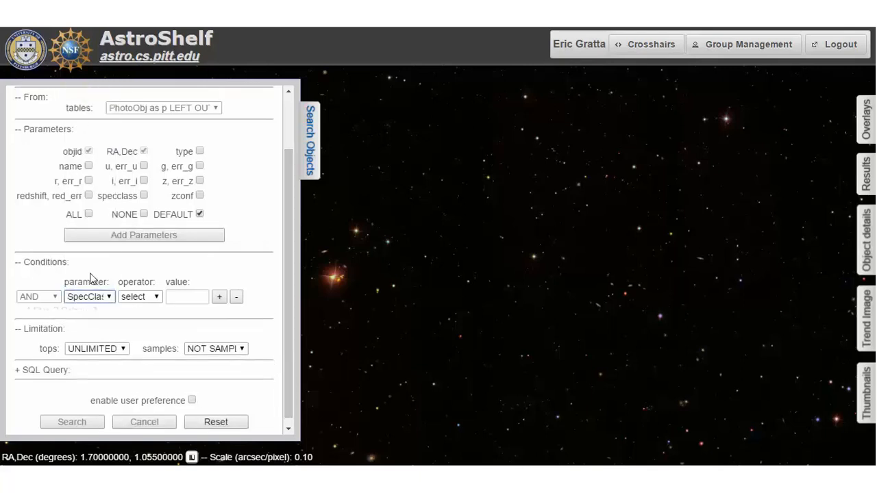
left_click(126, 300)
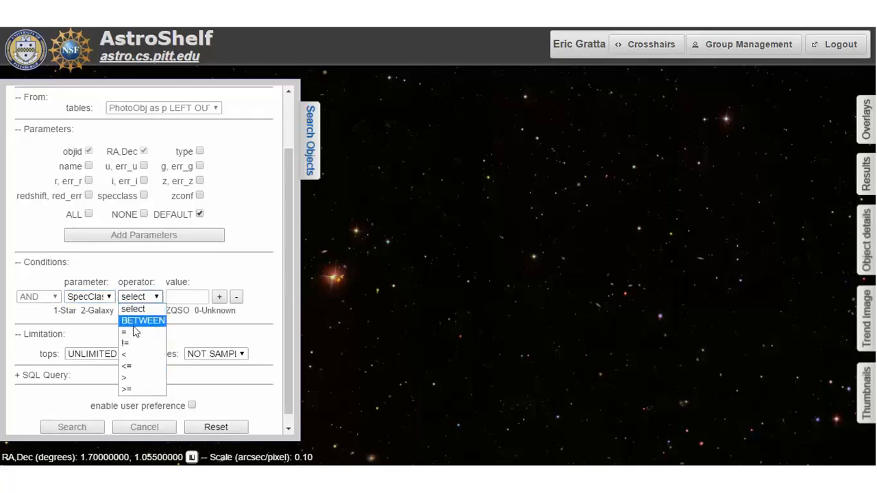
left_click(134, 328)
left_click(185, 296)
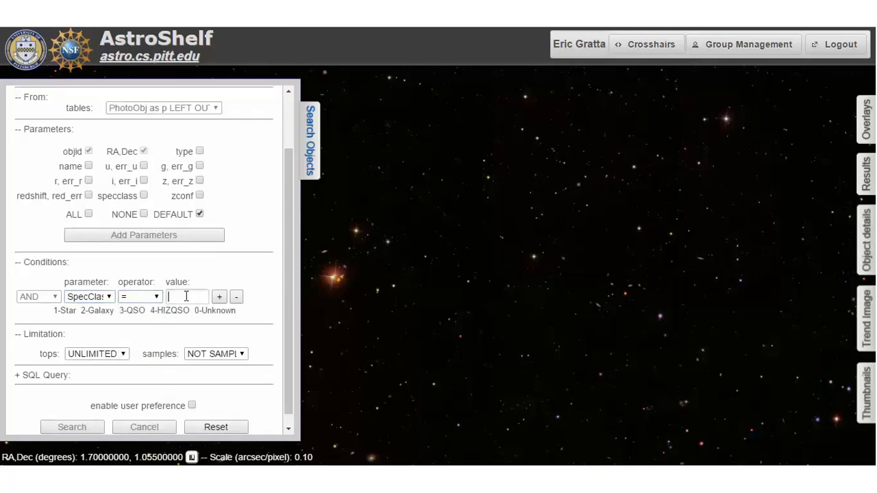
type("3")
left_click(219, 297)
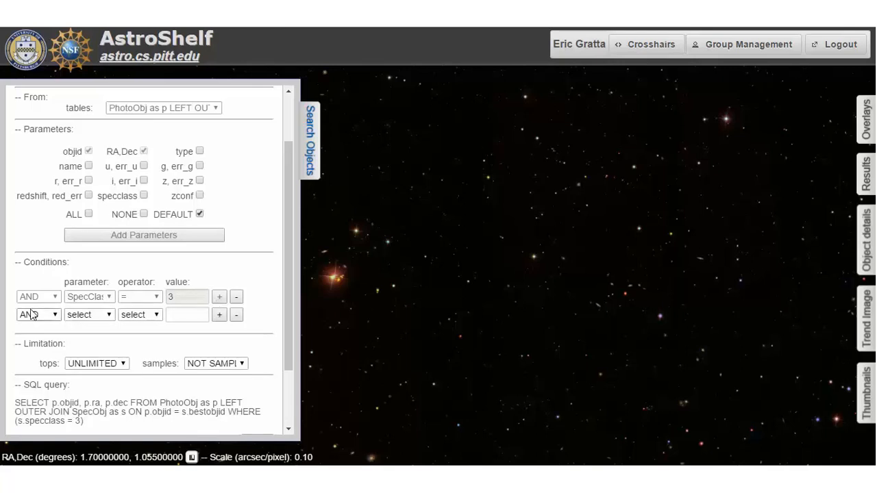
Add a second query condition, joined with AND, requiring RedShift BETWEEN 1 and 2
left_click(80, 314)
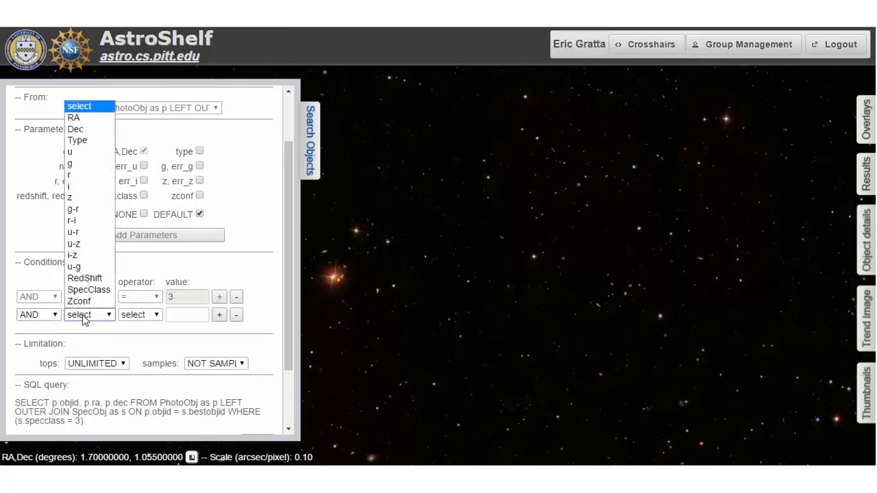
left_click(85, 278)
left_click(138, 318)
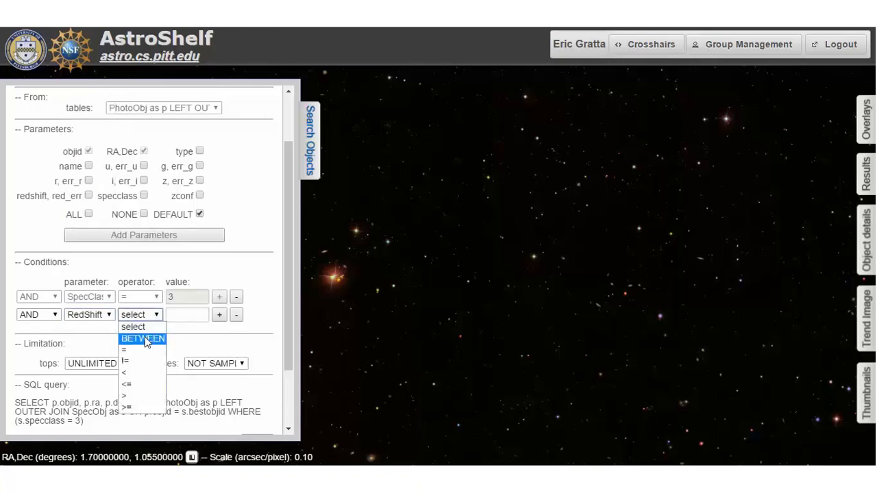
left_click(143, 338)
left_click(174, 319)
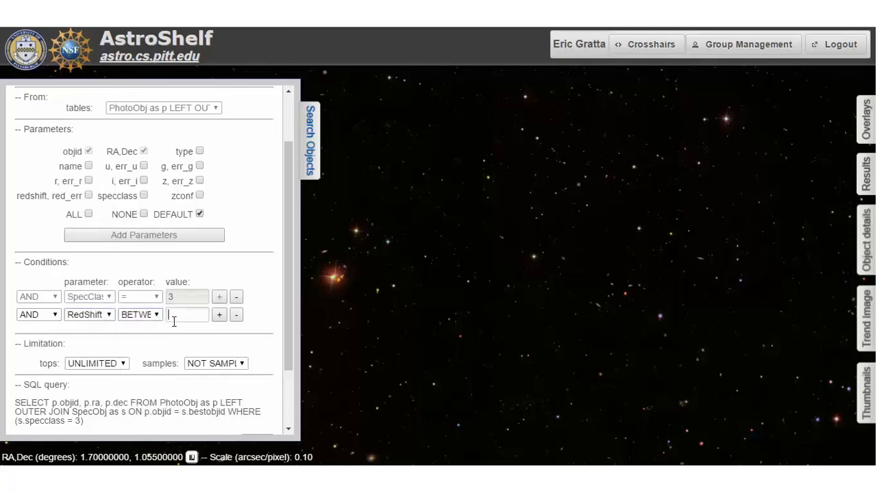
type("1.2")
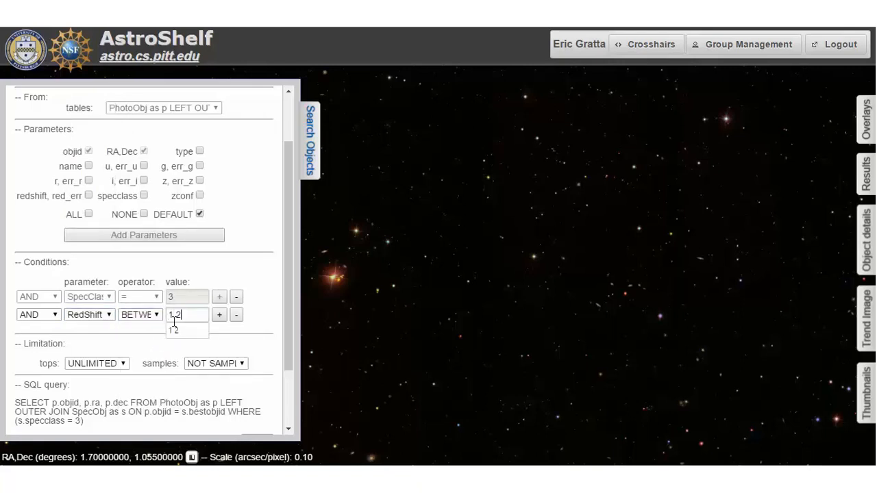
left_click(219, 316)
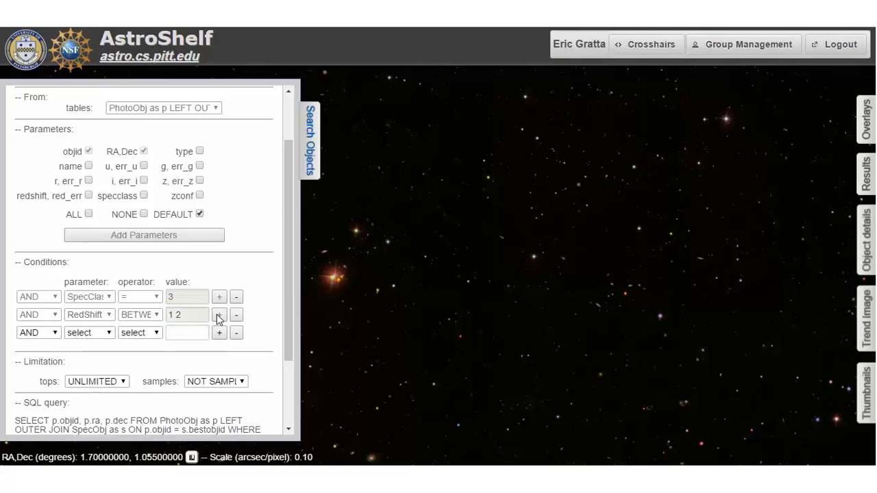
Limit the query to the TOP 100 objects and run the search
left_click_drag(288, 326, 291, 396)
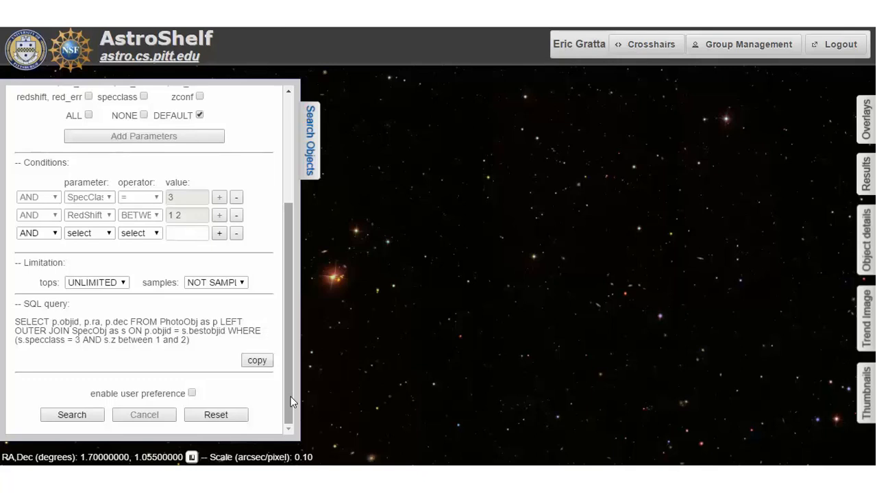
left_click(78, 287)
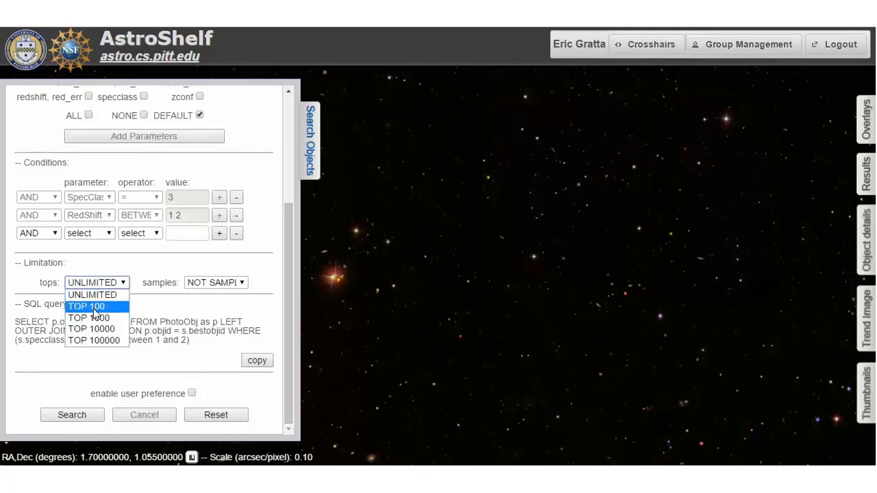
left_click(93, 305)
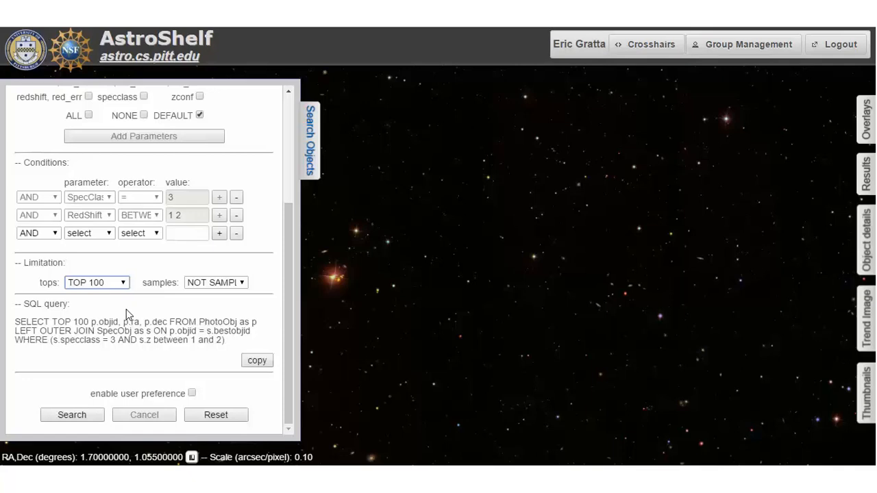
left_click(89, 417)
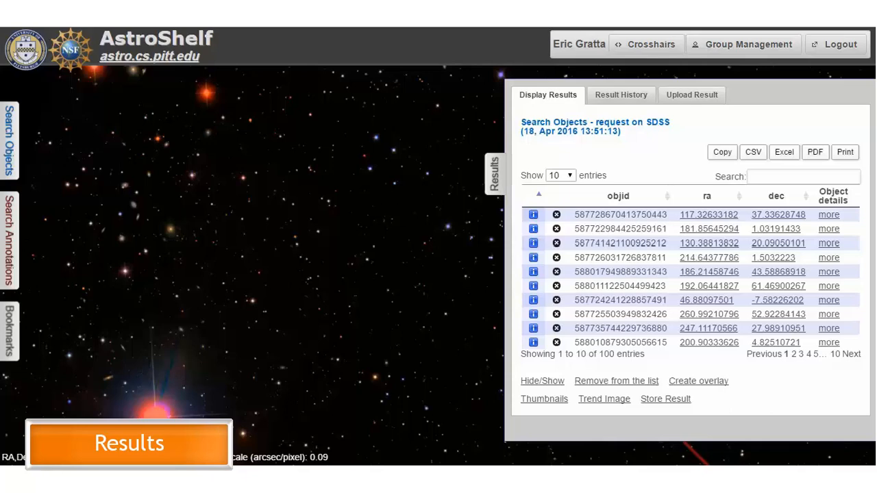
Center the sky on the fourth search result using its RA coordinate and hide the crosshairs
left_click(708, 261)
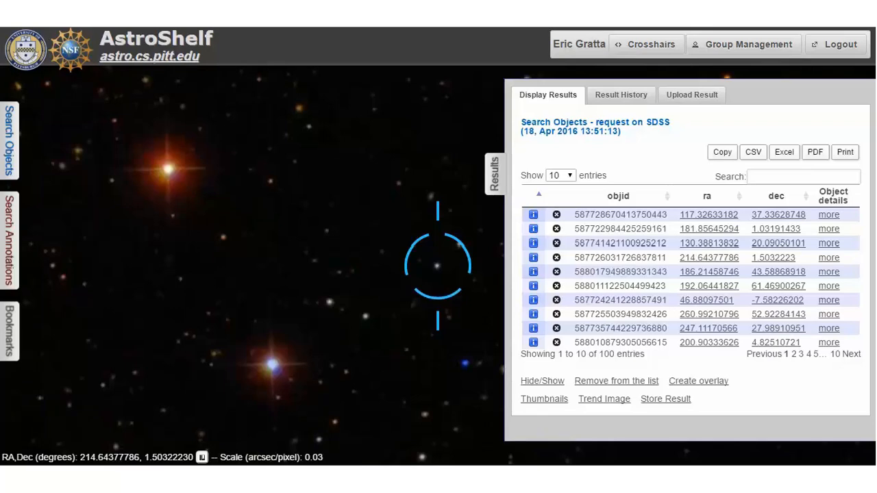
left_click(648, 45)
left_click(648, 45)
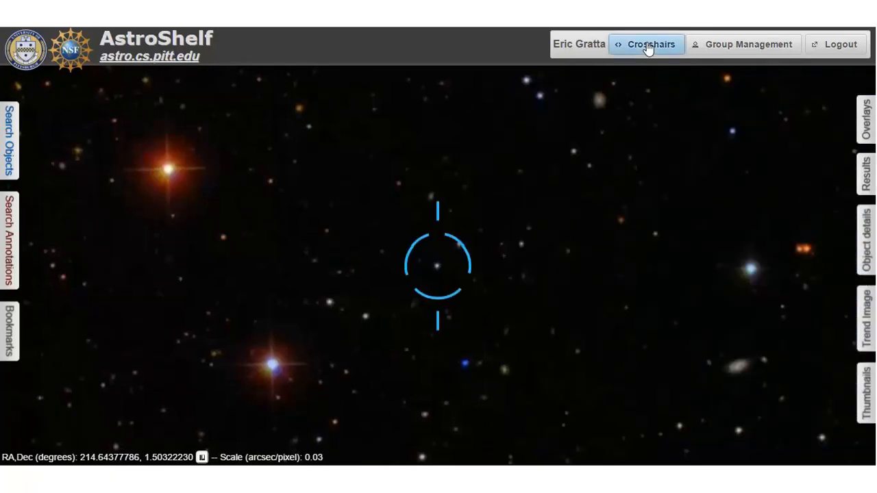
left_click(648, 46)
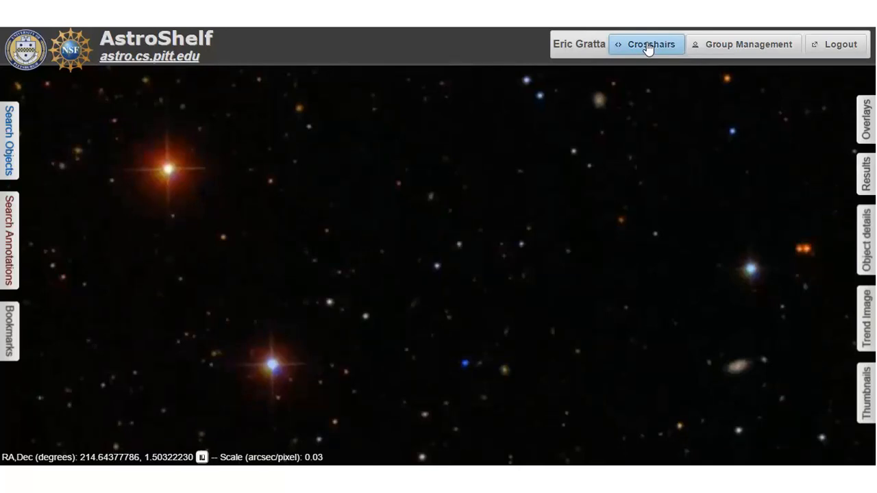
Reopen the search results and request the object details for the seventh listed object
left_click(864, 180)
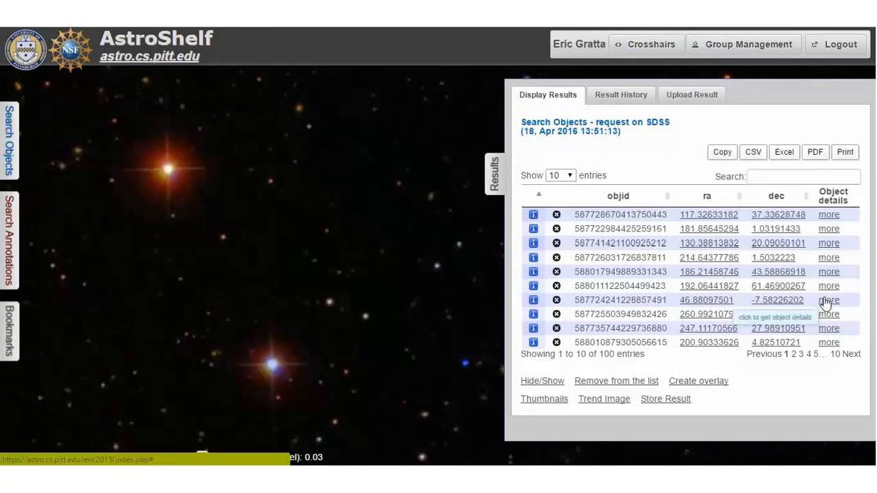
left_click(828, 302)
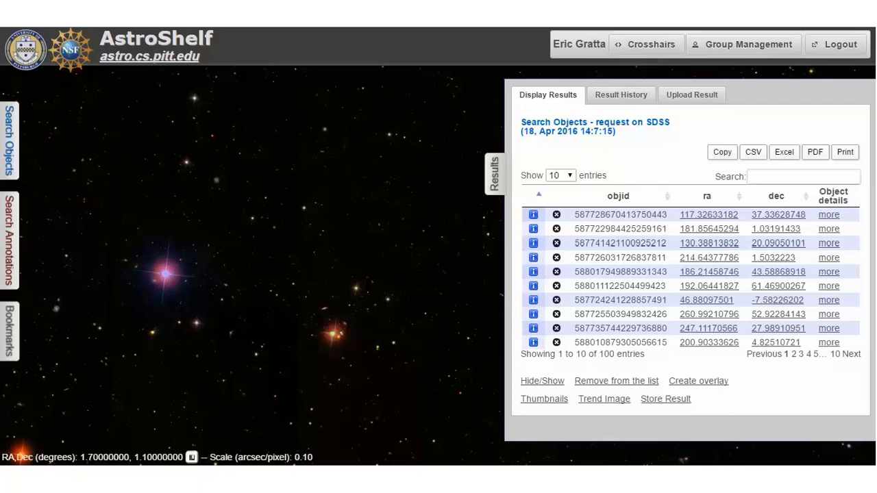
Open the history of past object search queries
left_click(15, 154)
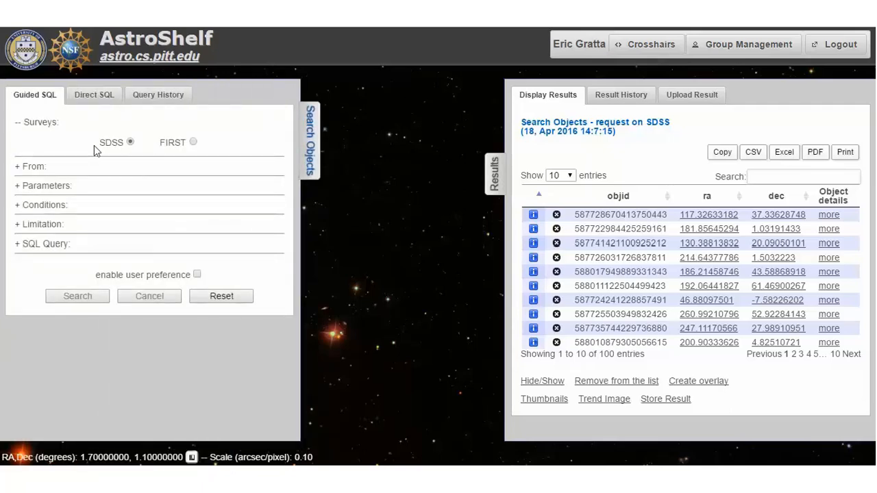
left_click(157, 98)
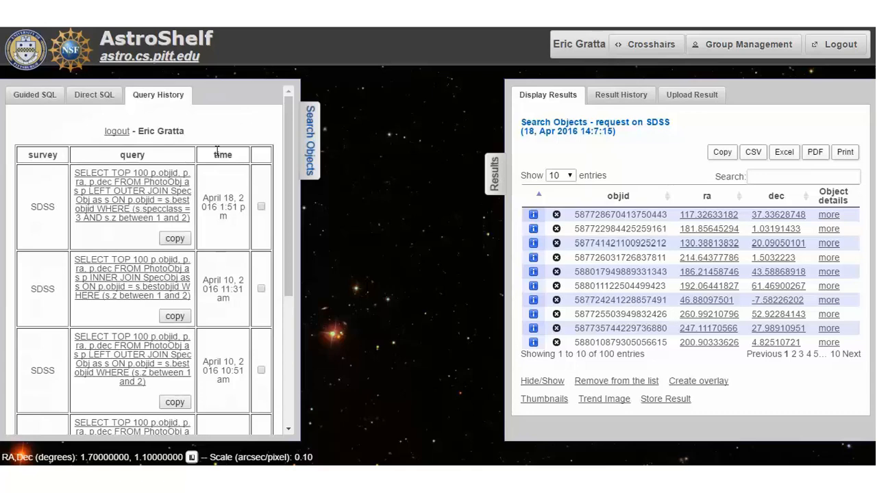
Copy the most recent past query into the direct SQL editor and change its LEFT OUTER JOIN to INNER JOIN
left_click(180, 239)
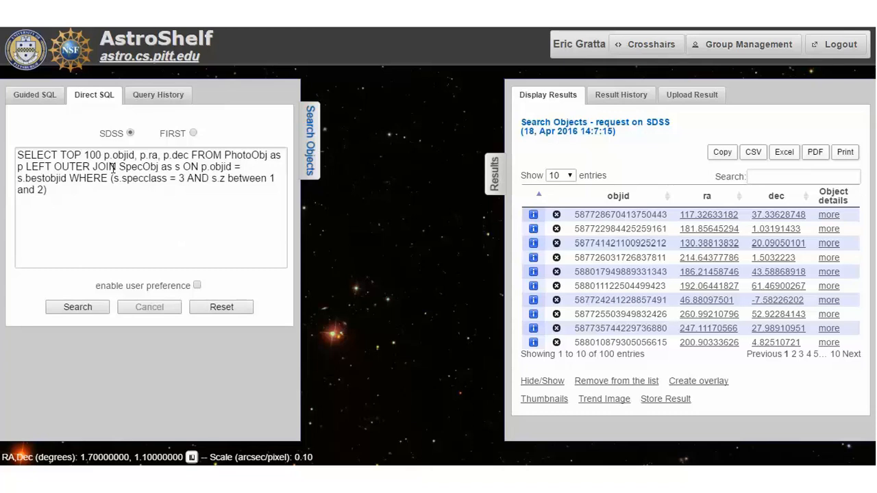
left_click_drag(94, 167, 27, 164)
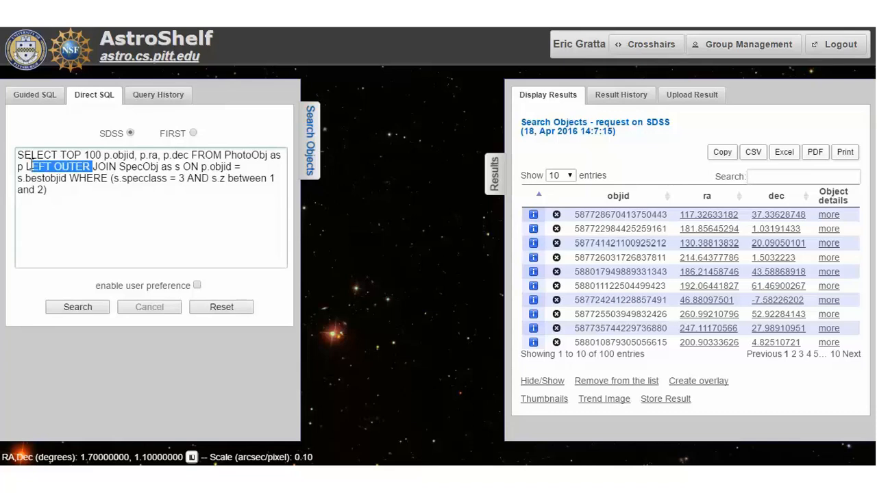
type("INNER JOIN")
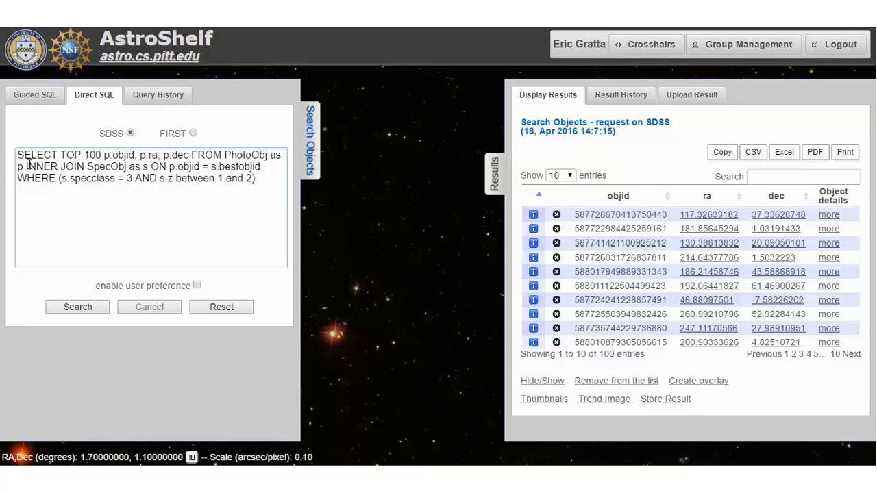
Check the table join options in the guided query form and return to the direct SQL query
left_click(41, 101)
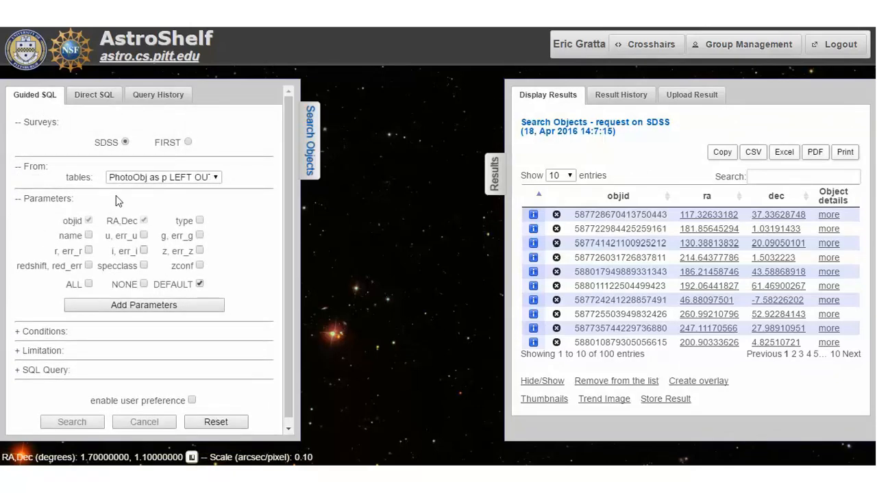
left_click(183, 179)
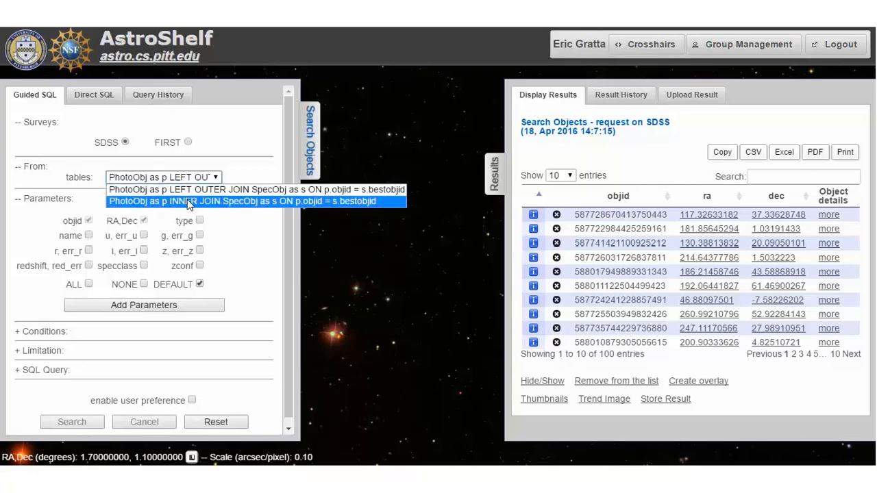
left_click(107, 97)
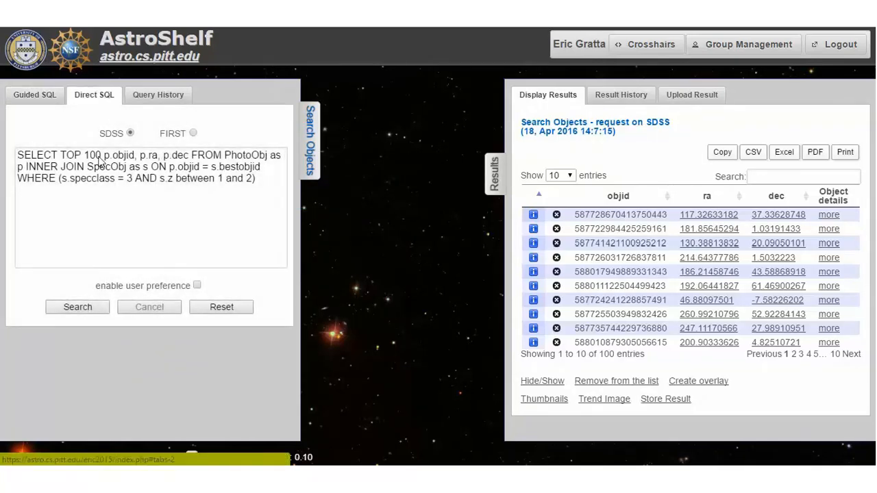
Run the edited SDSS query and create a trend image of its results, ordered by ascending redshift with observed wavelength at 2.5 angstroms/pixel
left_click(72, 310)
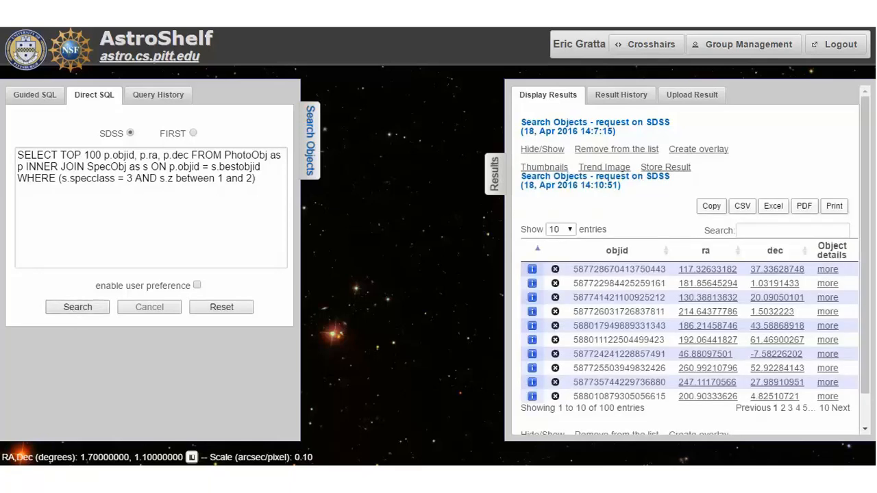
left_click_drag(868, 268, 869, 347)
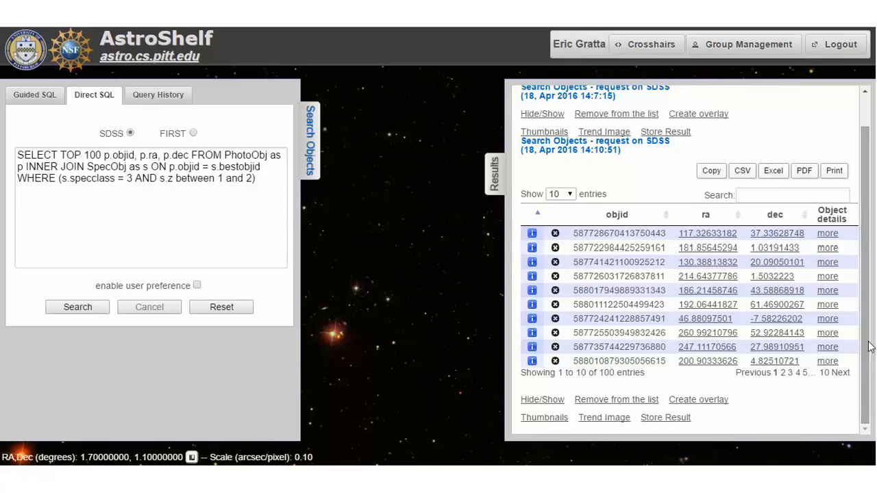
left_click(616, 423)
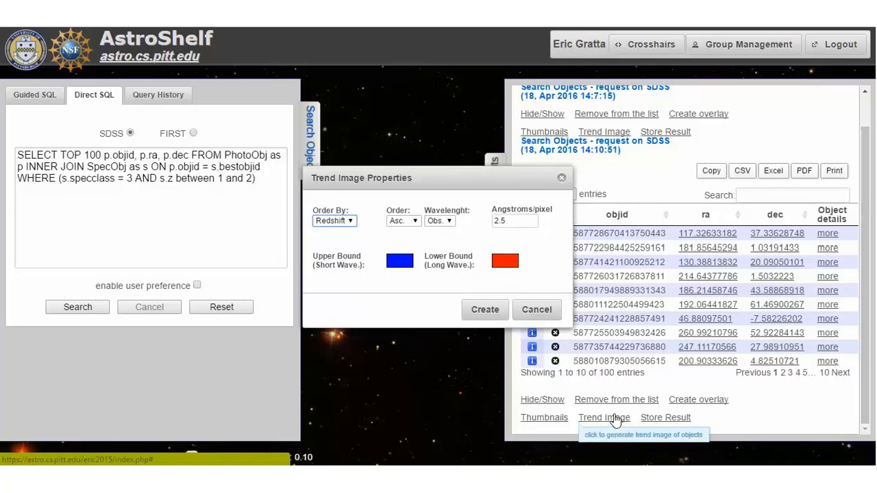
left_click(449, 221)
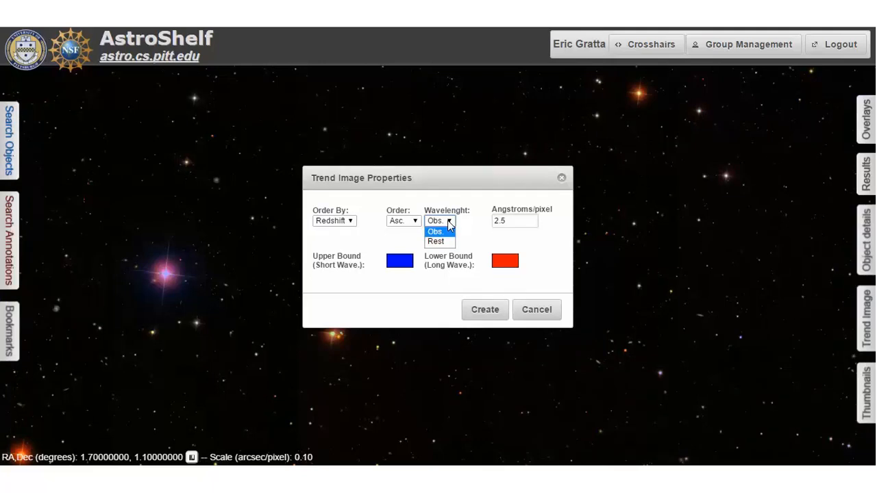
left_click(449, 224)
left_click(485, 312)
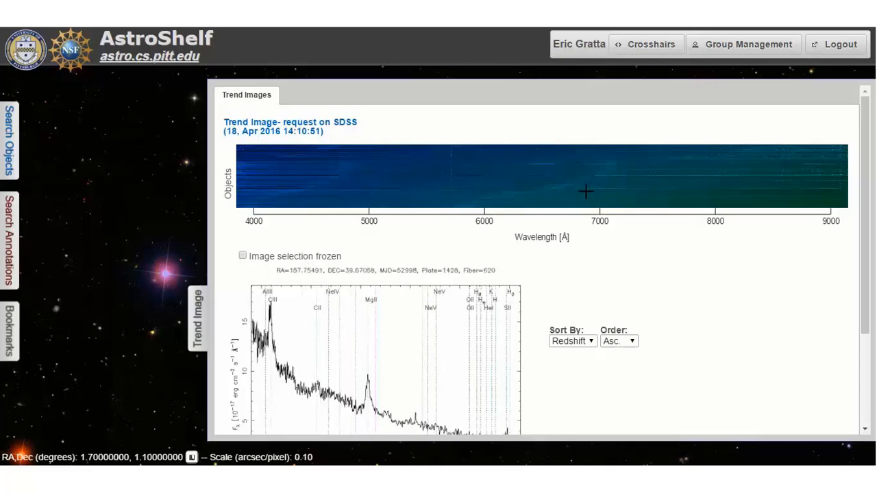
Freeze the trend image selection on one object, examine its spectrum plot, and release the selection
left_click(585, 192)
scroll(711, 323, "down", 3)
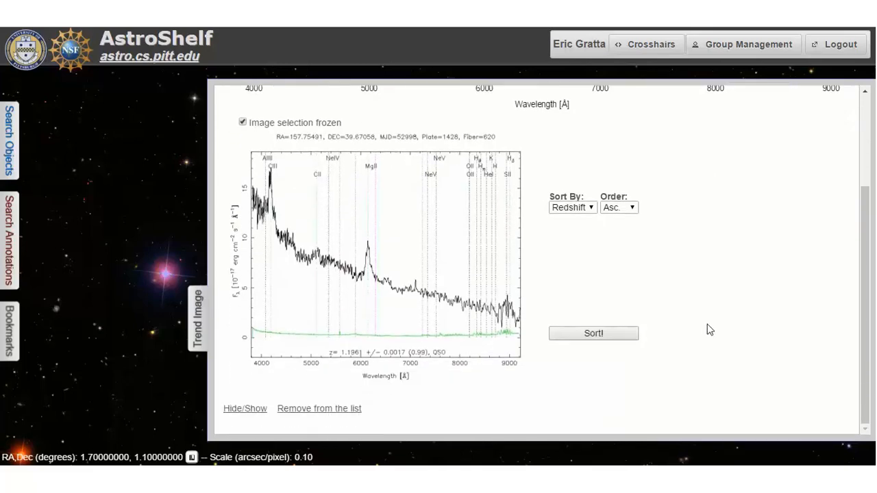
left_click(459, 289)
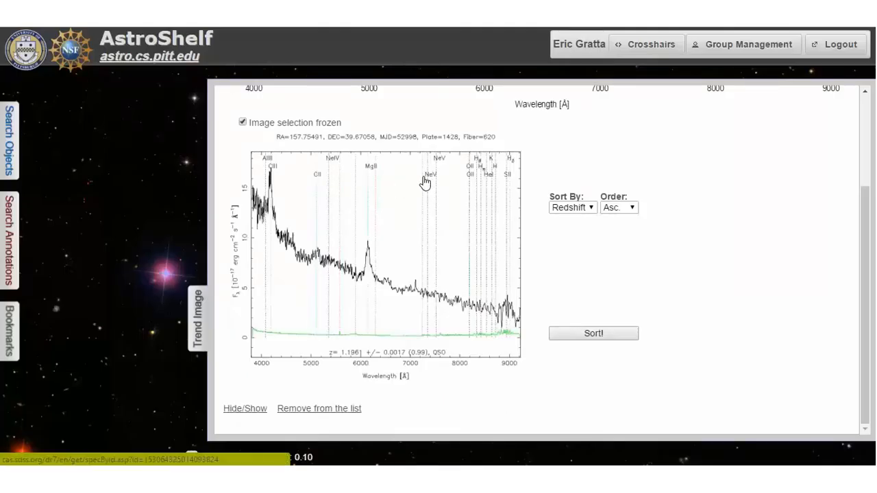
left_click(320, 125)
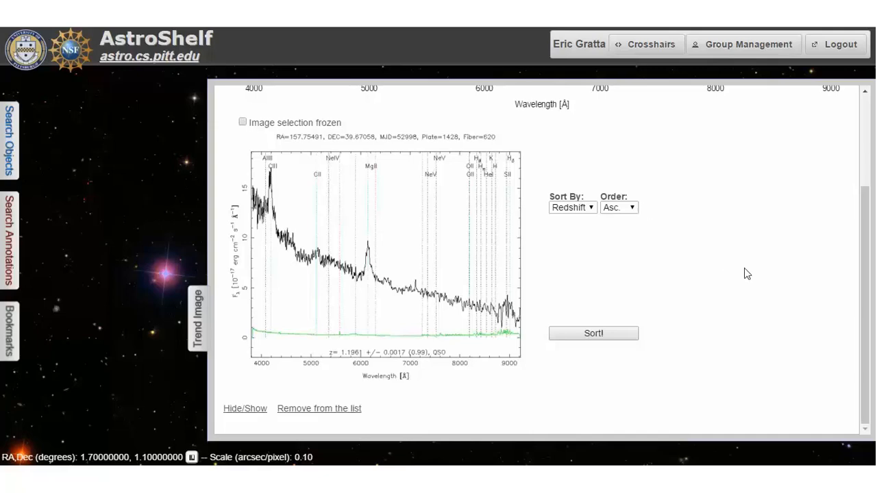
Sort the trend image by Color, using U_MAG minus G_MAG in ascending order
scroll(734, 221, "up", 2)
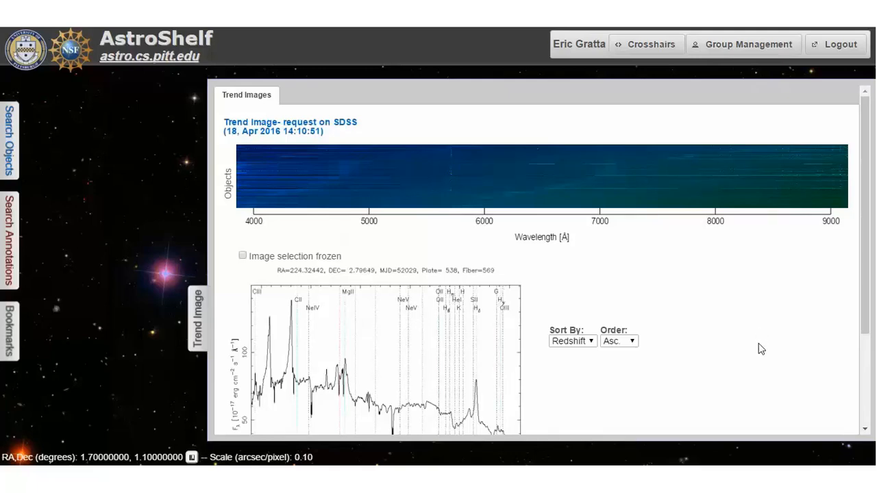
scroll(757, 354, "down", 2)
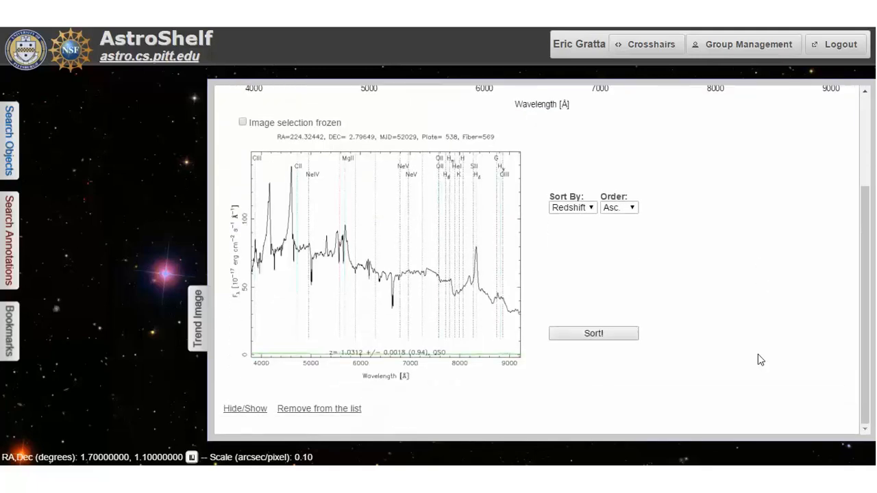
left_click(573, 208)
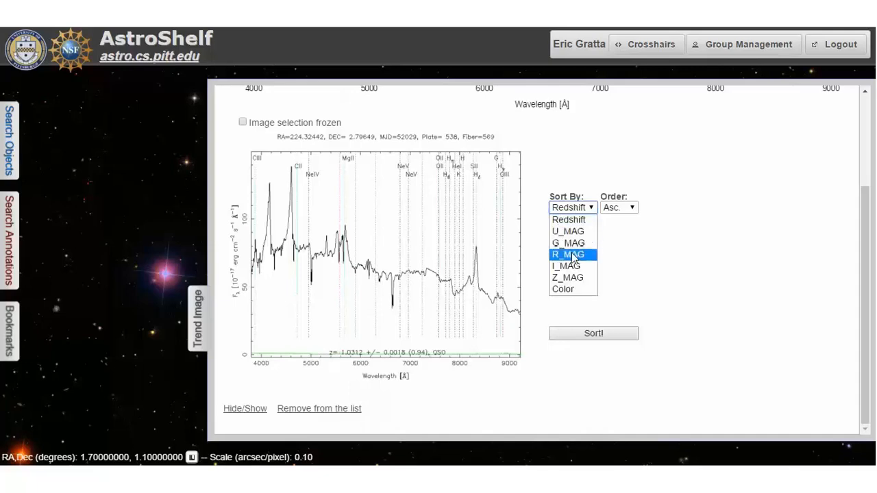
left_click(573, 288)
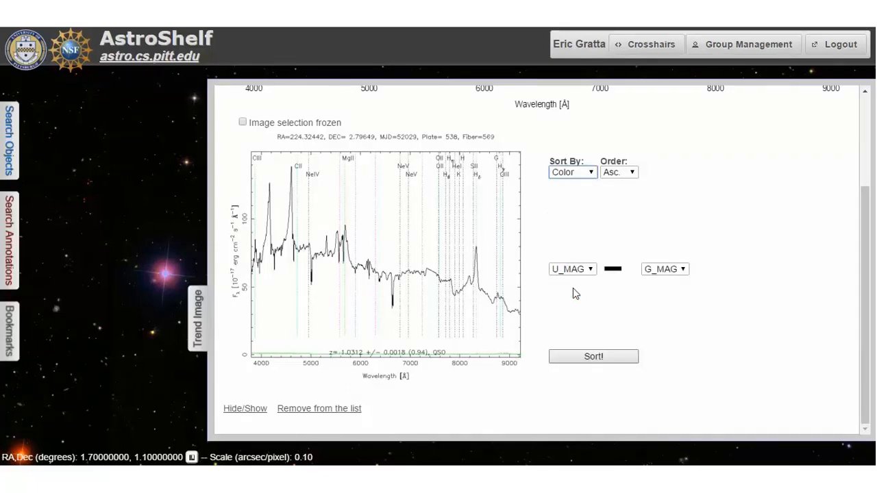
left_click(605, 359)
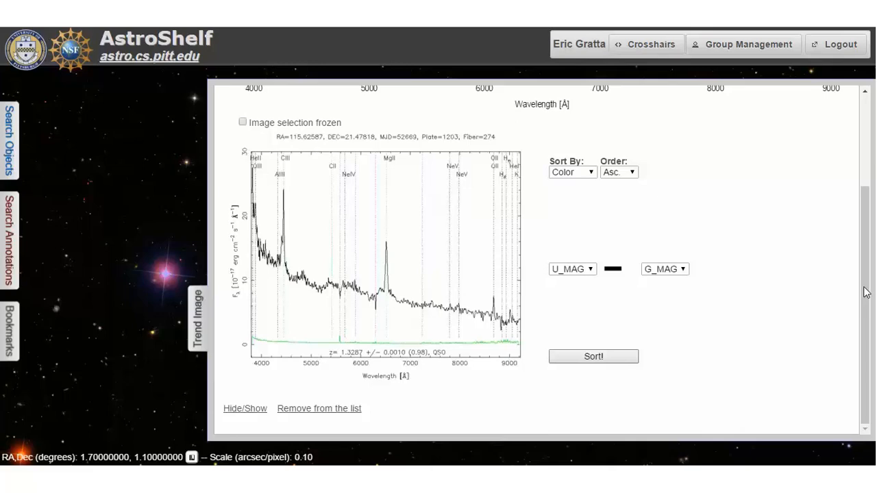
Re-sort the trend image by color in descending order
scroll(865, 272, "up", 3)
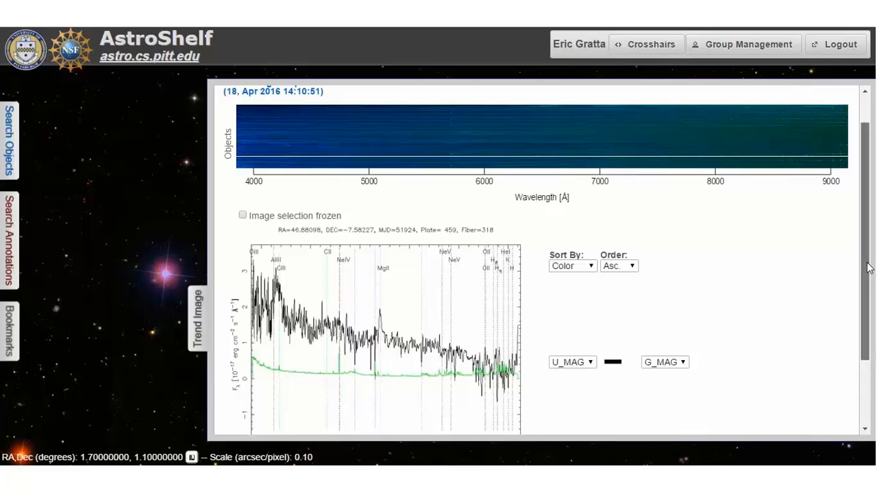
scroll(865, 266, "down", 1)
left_click(618, 235)
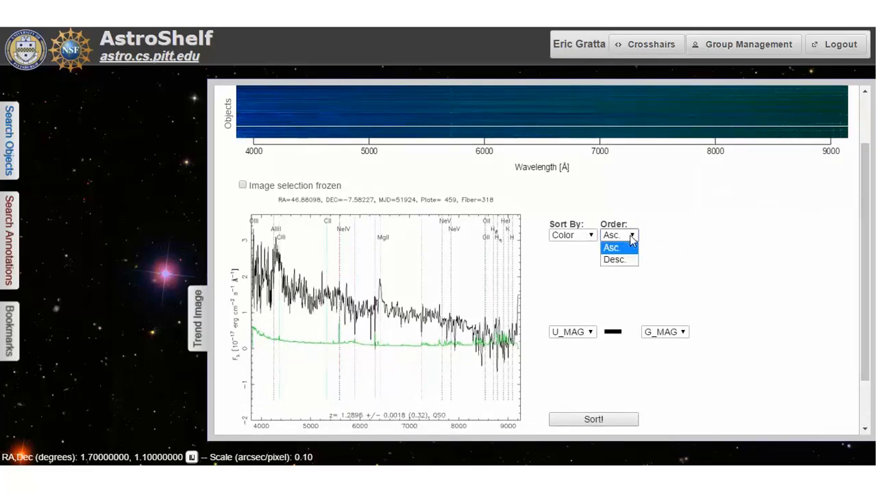
left_click(617, 259)
left_click(594, 419)
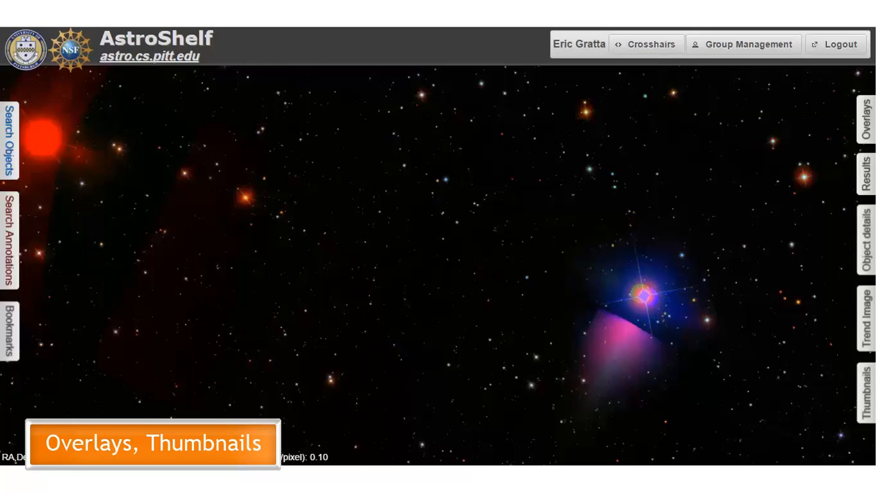
Create an overlay named Quasars from the latest search results, using the objid field and a light blue color
left_click(867, 183)
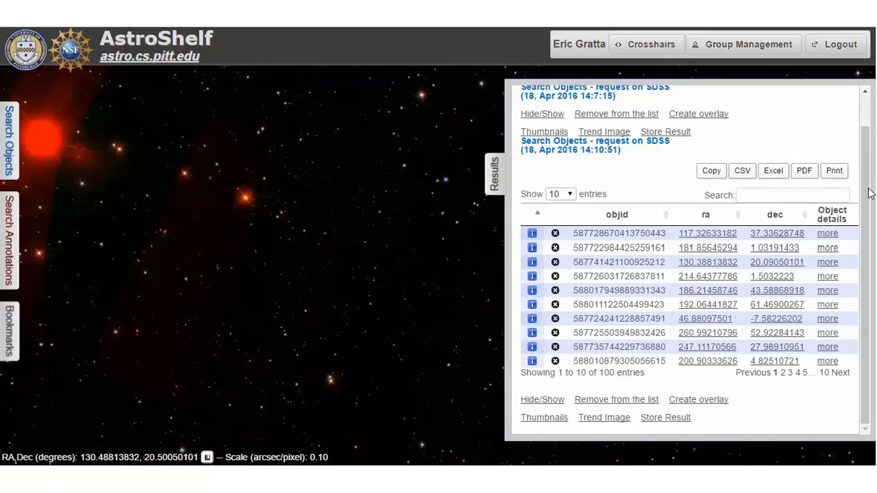
left_click(709, 405)
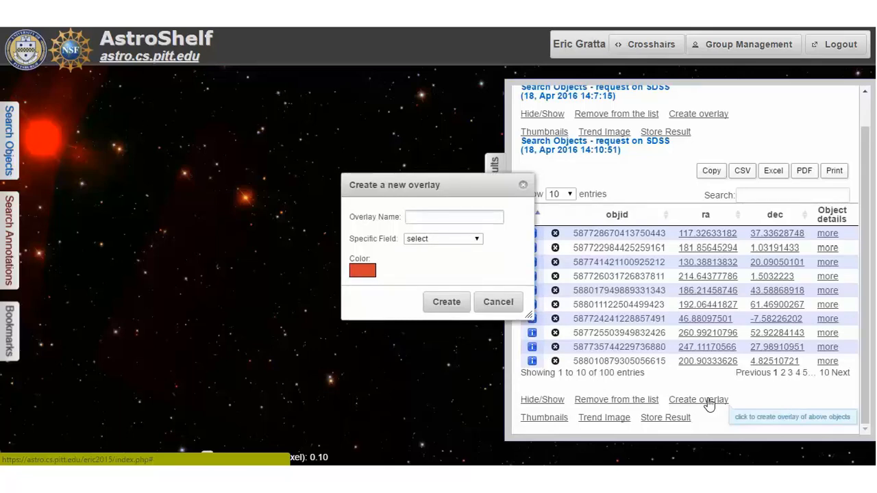
type("Quasars")
left_click(421, 243)
left_click(425, 259)
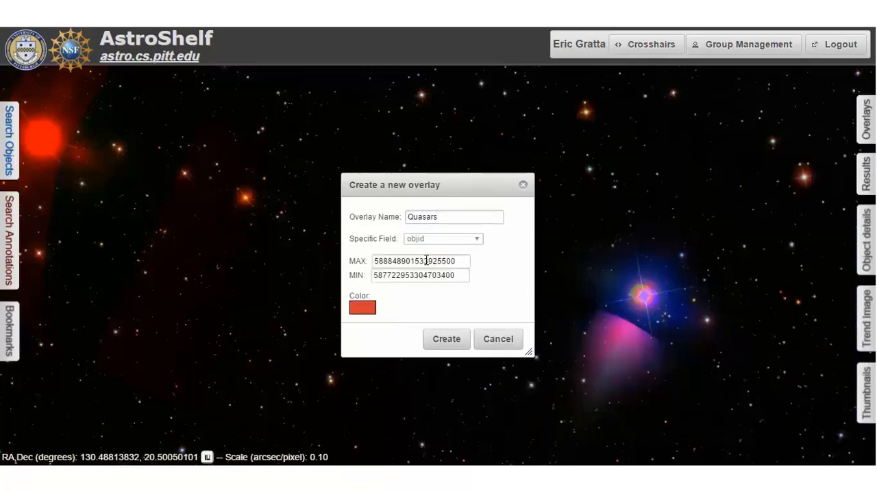
left_click(362, 308)
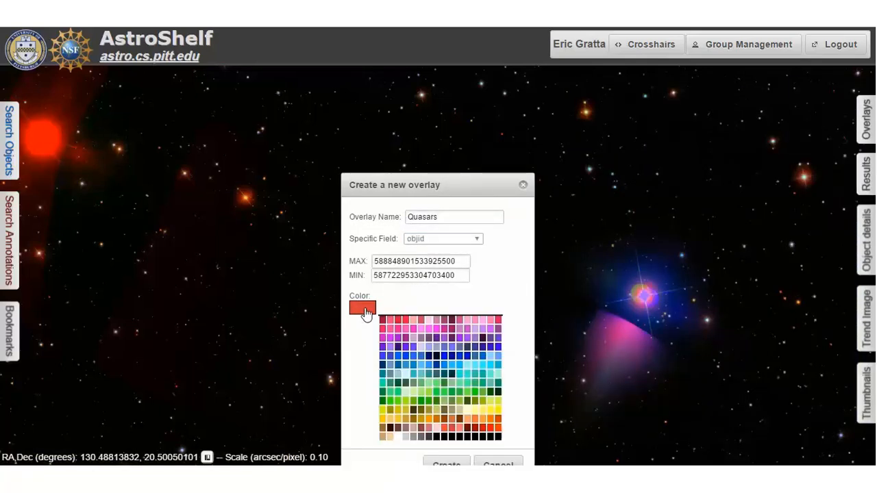
left_click(495, 374)
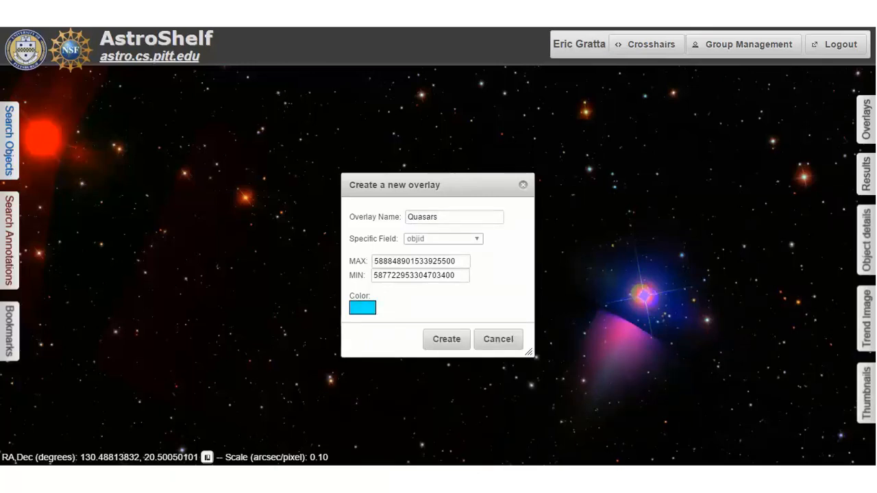
left_click(447, 339)
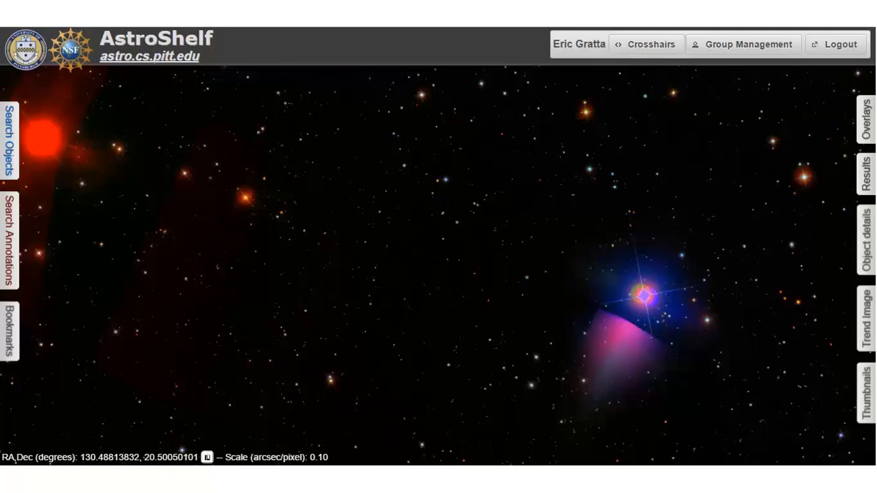
Center the sky on the sixth search result using its RA coordinate and hide the results list
left_click(864, 182)
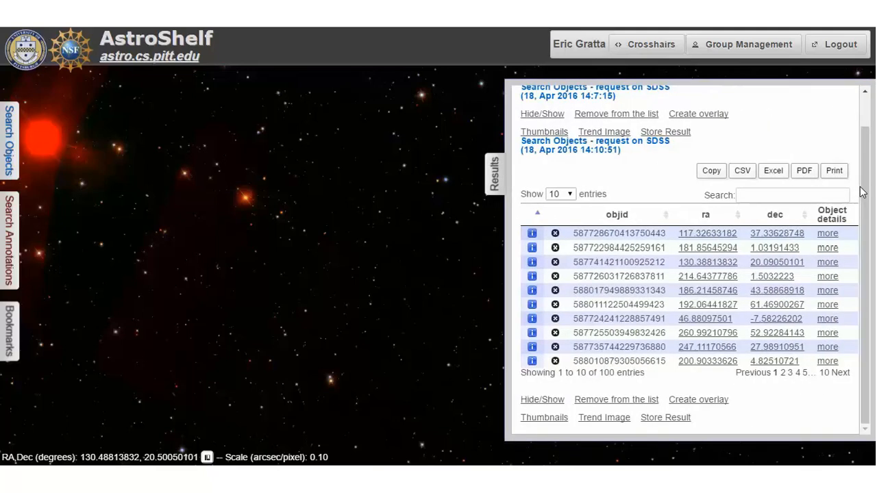
left_click(730, 310)
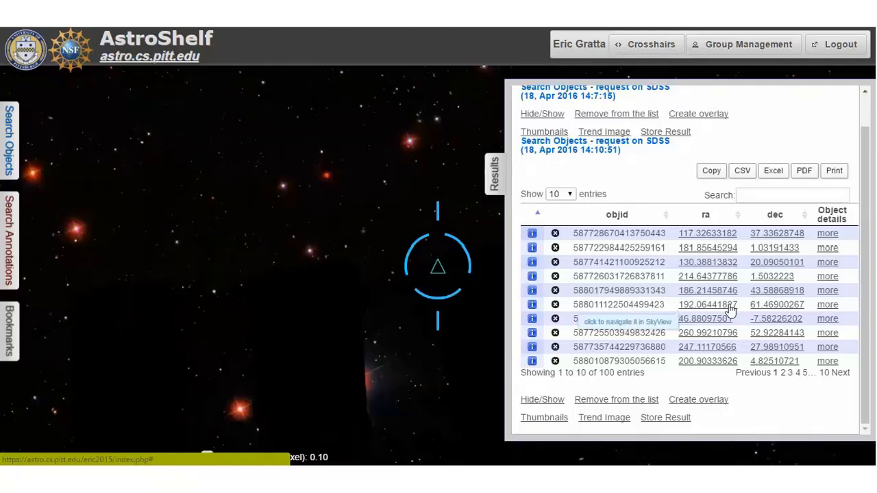
left_click(493, 174)
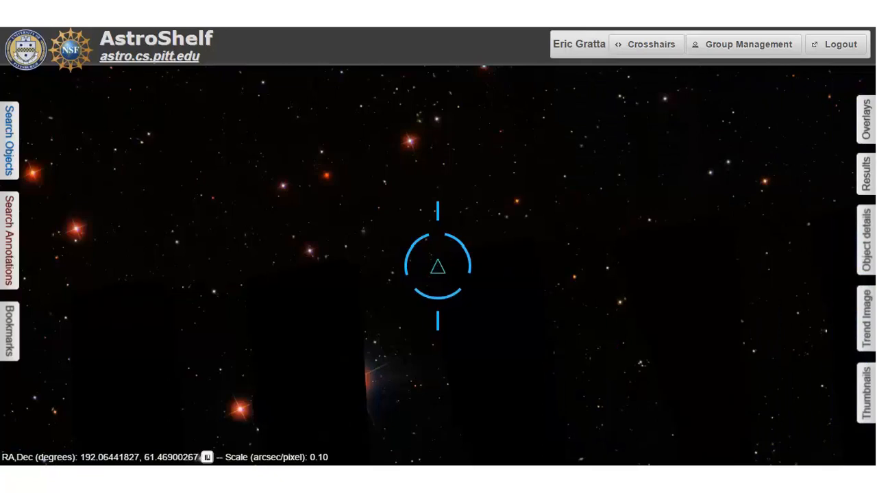
Try out the Quasars overlay's opacity, leave it at full strength, and close the overlay settings
left_click(865, 135)
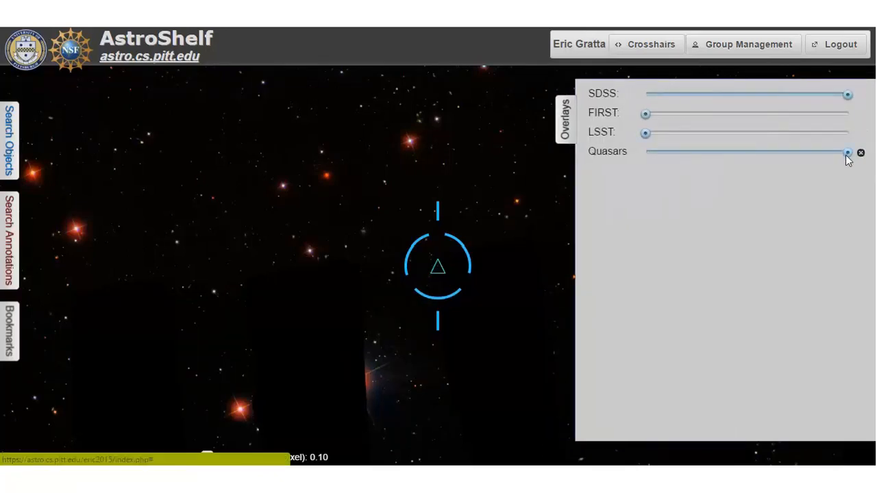
mouse_move(848, 154)
left_mouse_down()
mouse_move(661, 161)
mouse_move(857, 157)
left_mouse_up()
left_click(567, 137)
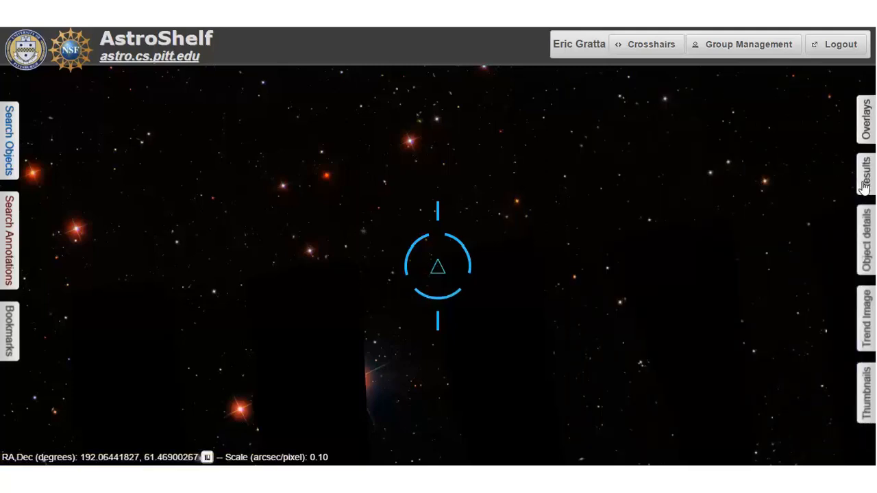
Reopen the search results and display thumbnails of the objects from the latest query
left_click(865, 174)
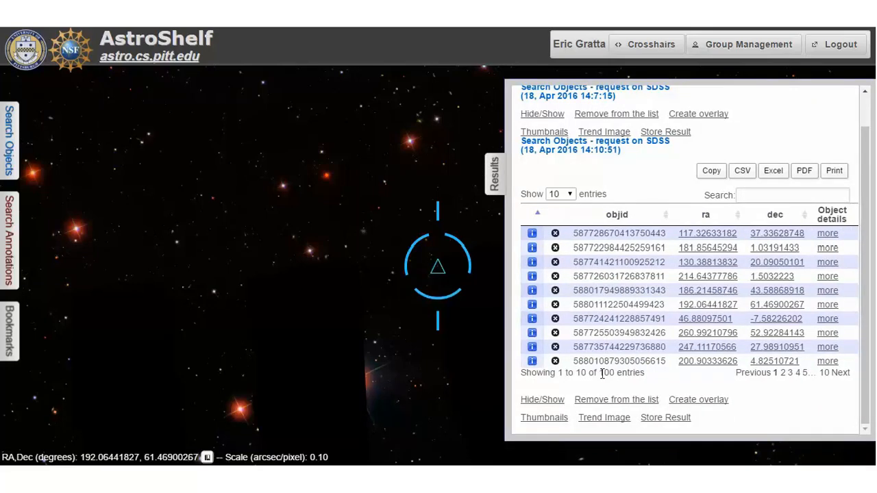
left_click(542, 420)
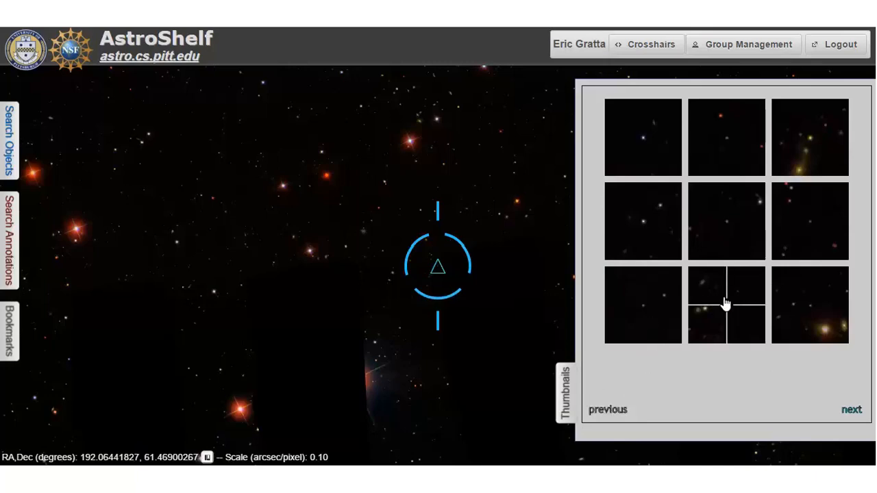
Center the sky on the object in the middle thumbnail and open its object details
left_click(713, 232)
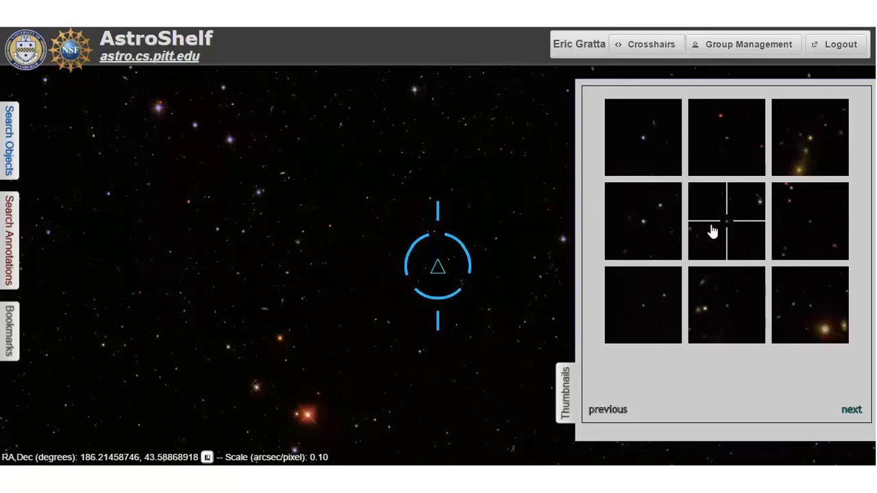
mouse_move(706, 217)
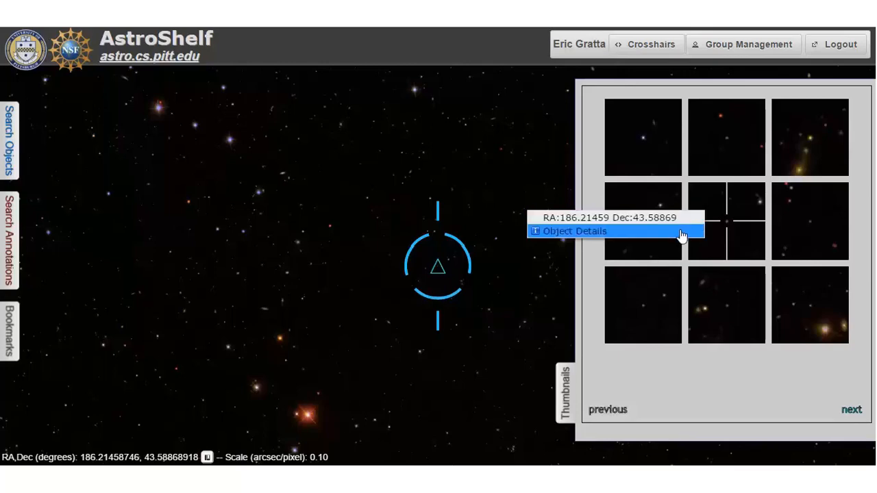
left_click(682, 232)
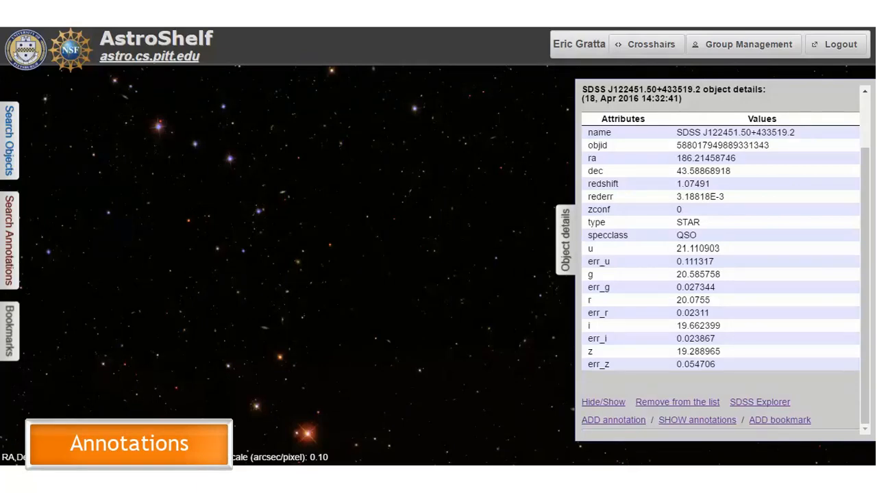
Look over the annotation form and its visibility choices for the selected object, and cancel it
left_click(619, 422)
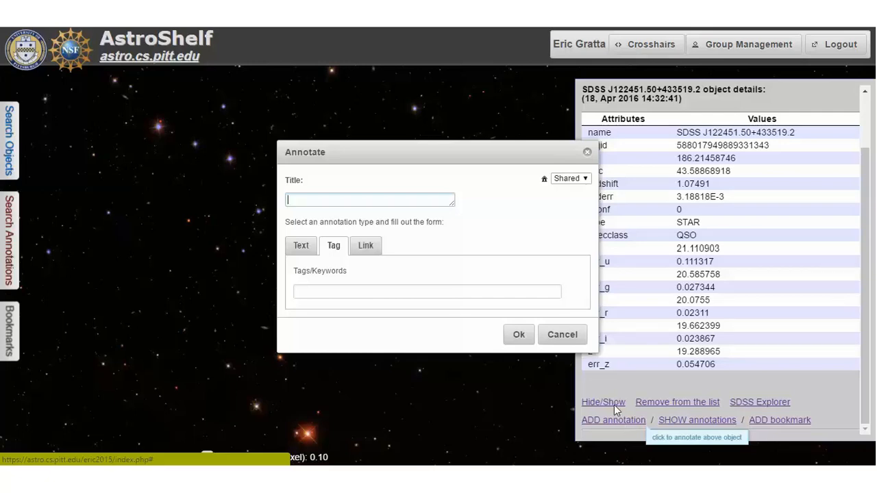
left_click(568, 179)
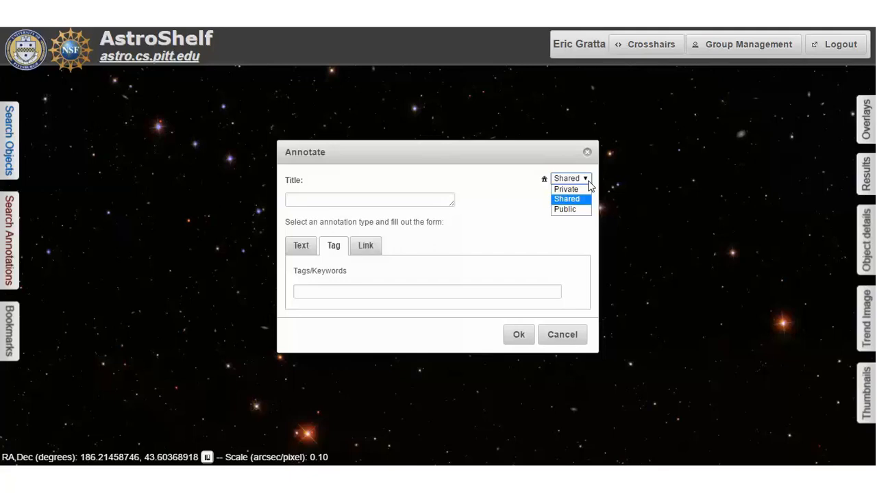
left_click(559, 336)
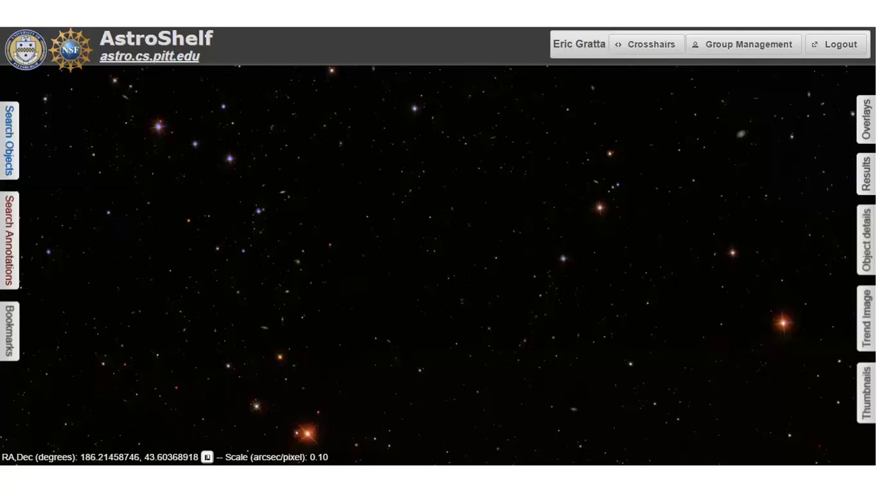
Reopen the search results and export the latest SDSS query's results as CSV
left_click(866, 191)
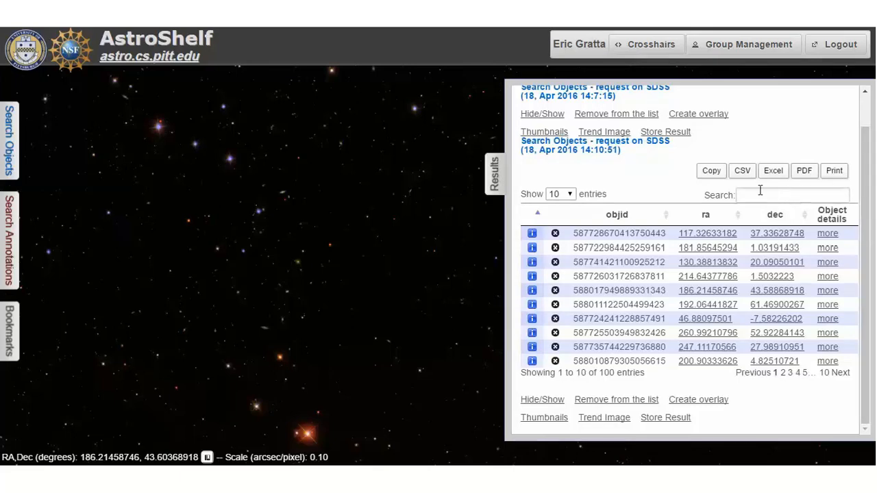
left_click(743, 171)
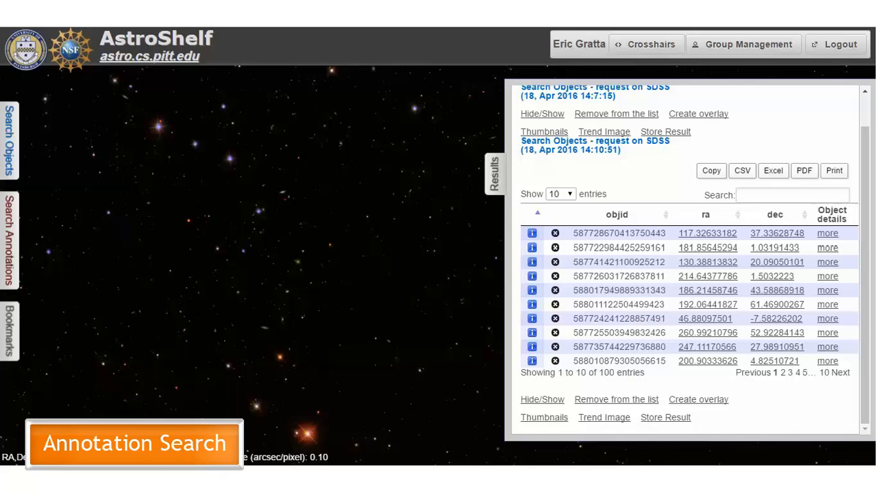
Start an annotation search and add the parameter redshiftFrom = 1
left_click(14, 246)
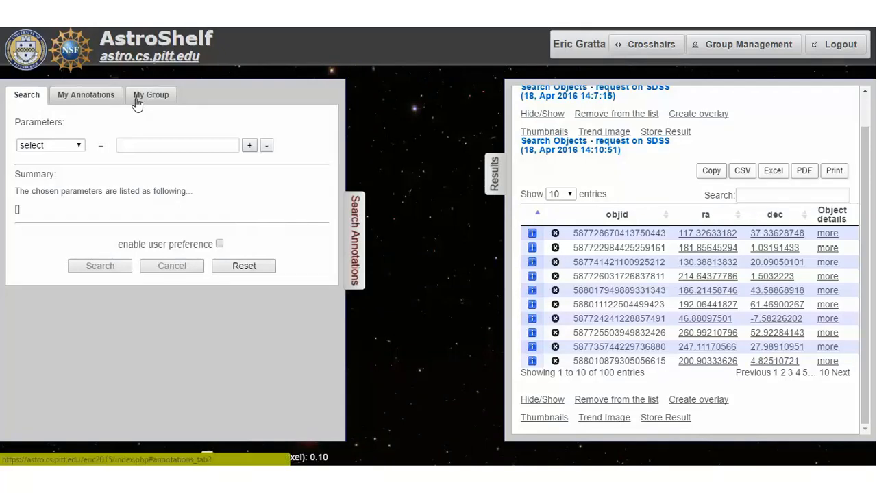
left_click(54, 145)
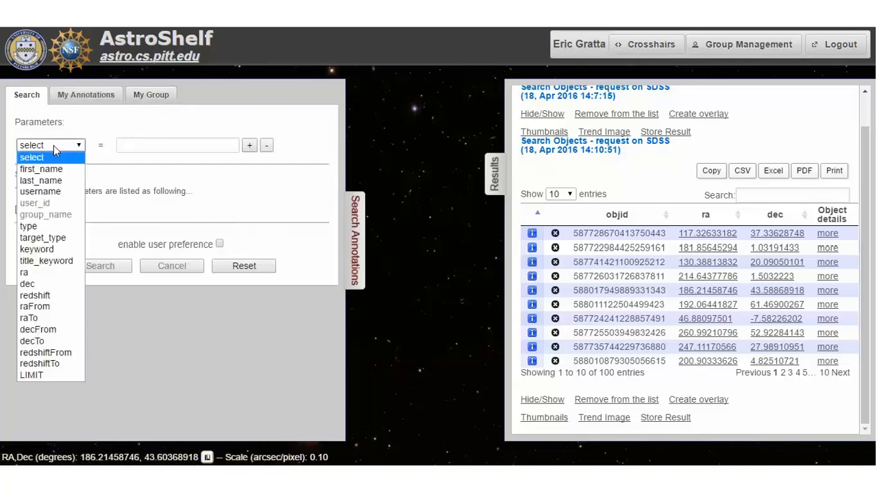
left_click(61, 352)
left_click(206, 147)
type("1")
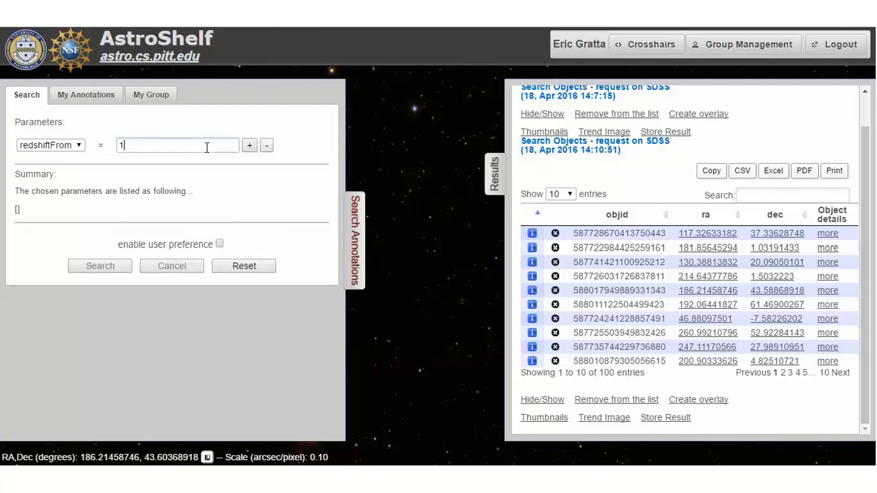
left_click(250, 146)
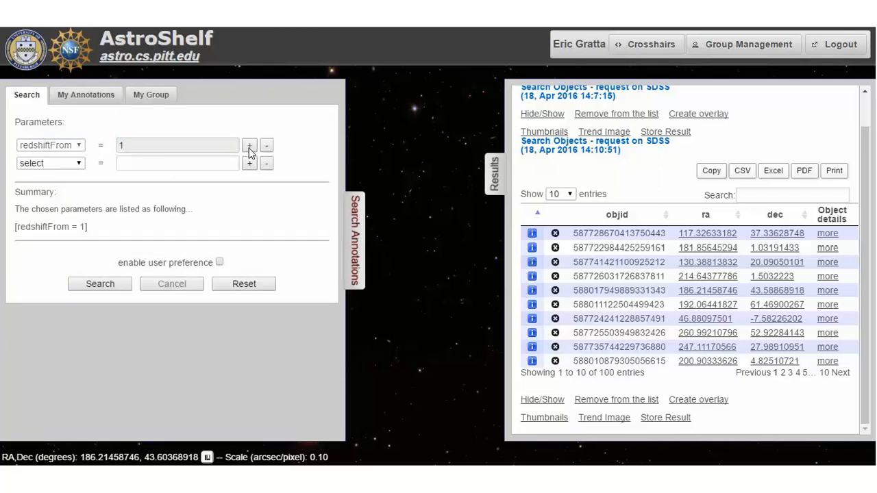
Add the parameter redshiftTo = 2, run the annotation search and look through the returned annotations
left_click(63, 163)
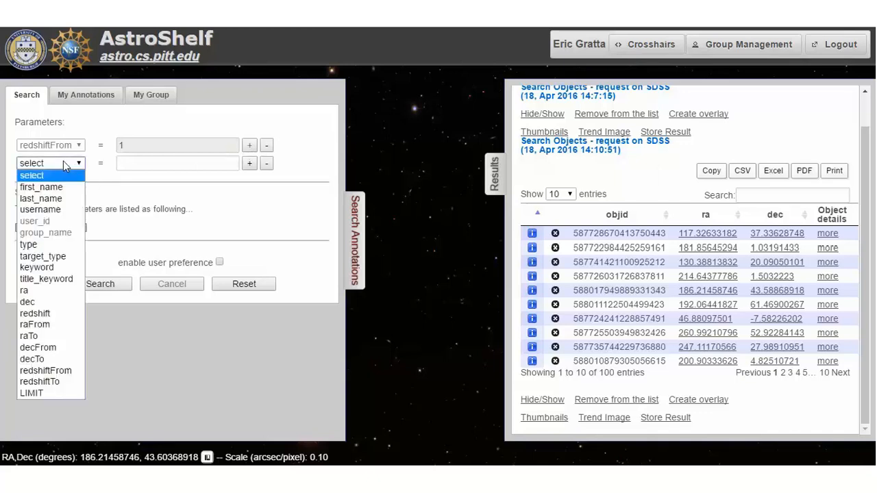
left_click(55, 381)
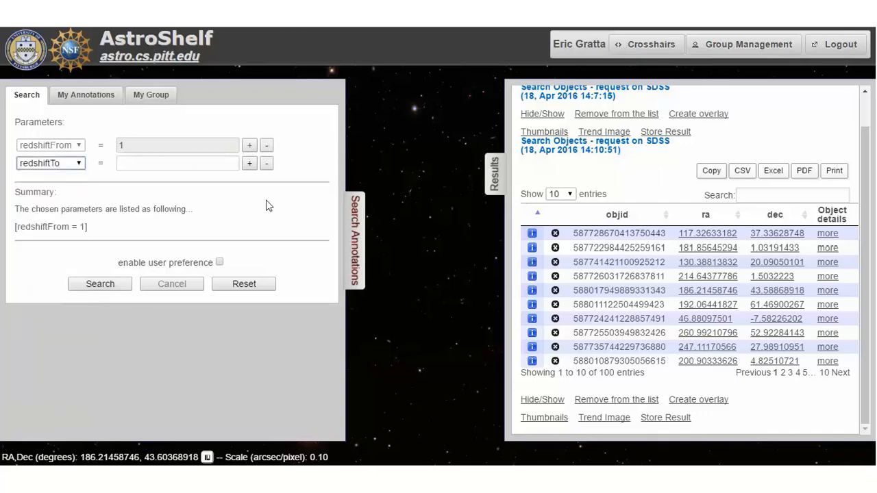
left_click(211, 164)
type("2")
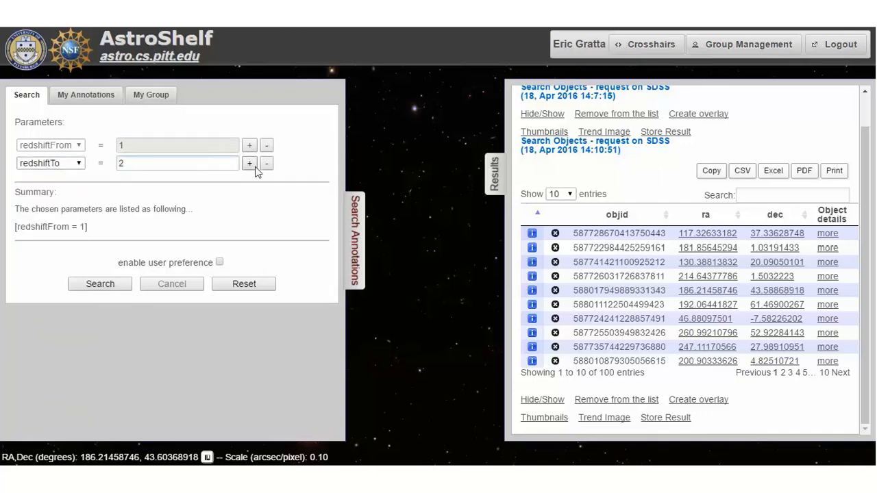
left_click(253, 165)
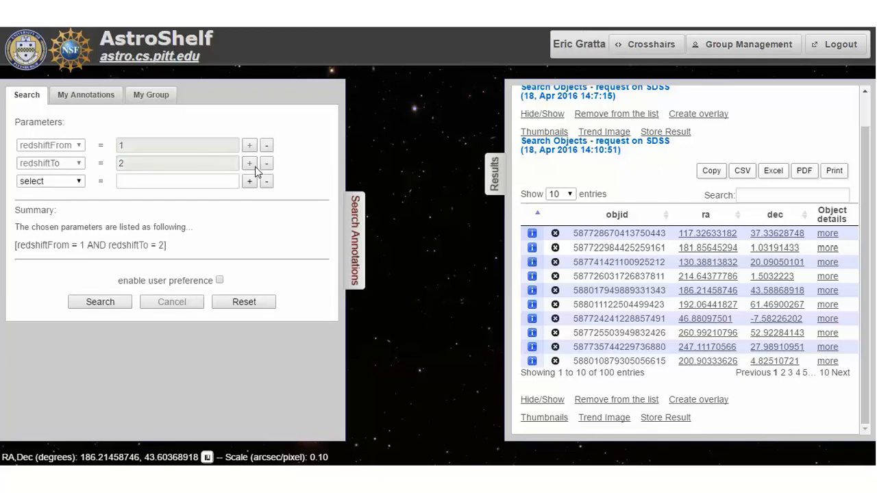
left_click(106, 306)
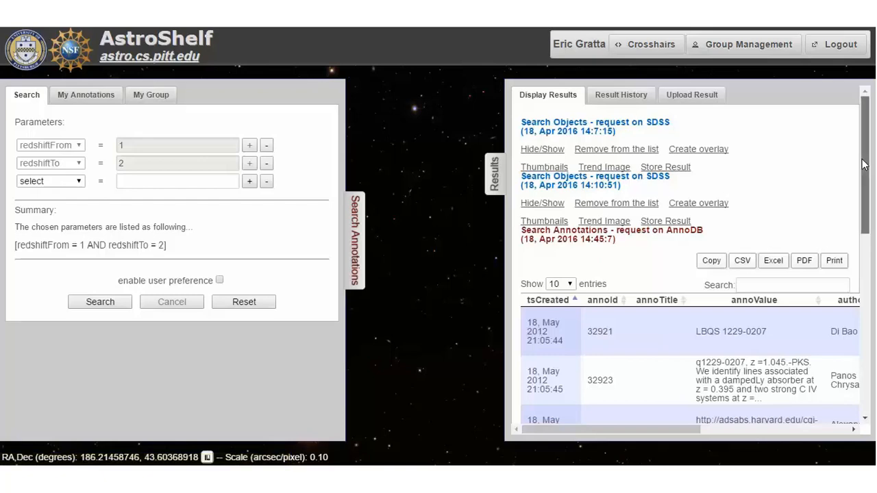
left_click_drag(863, 164, 863, 370)
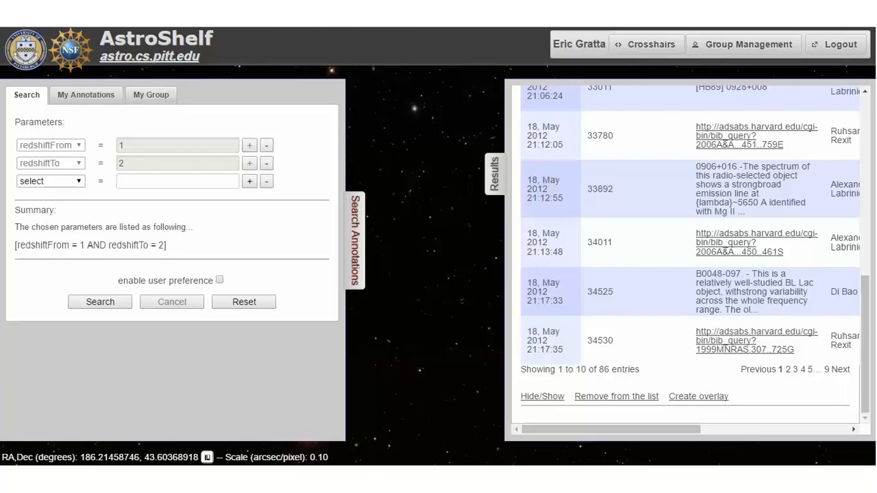
Add the parameter target_type = object and rerun the annotation search
left_click(80, 183)
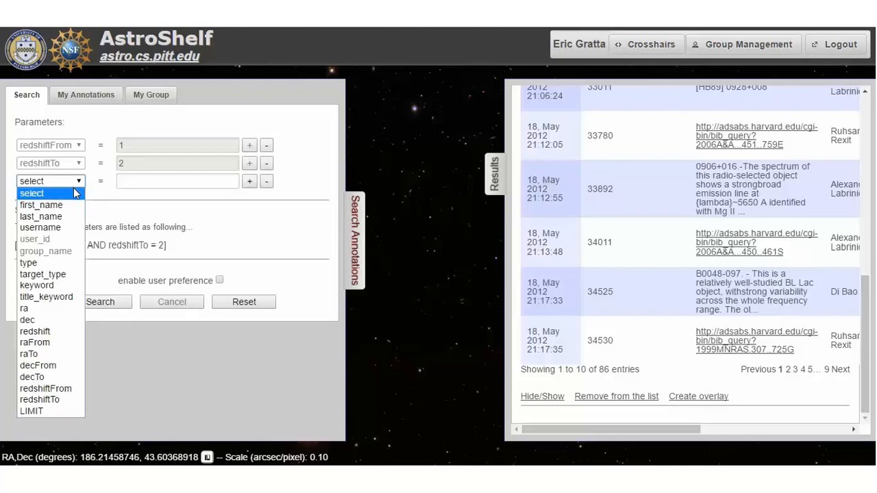
left_click(61, 275)
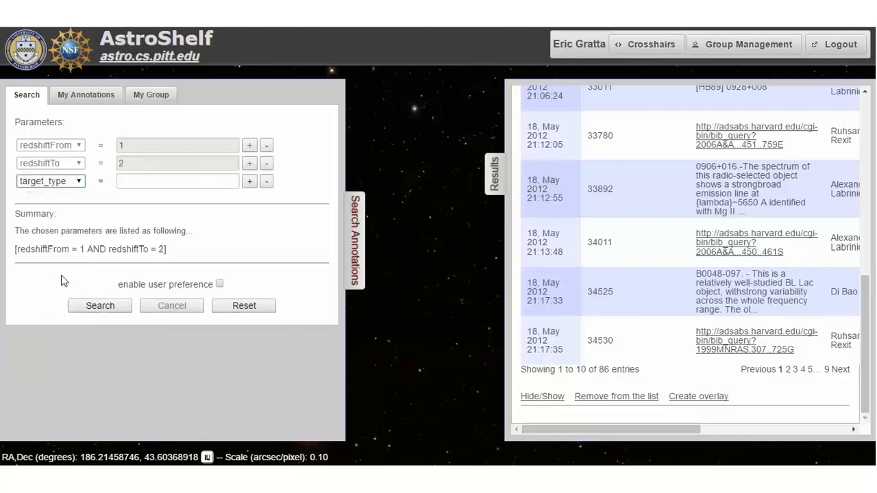
left_click(166, 181)
type("object")
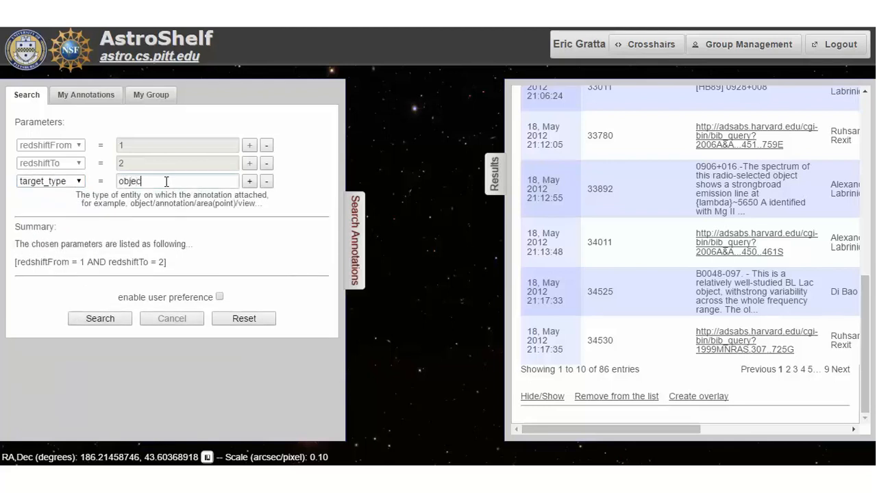
left_click(249, 182)
left_click(102, 320)
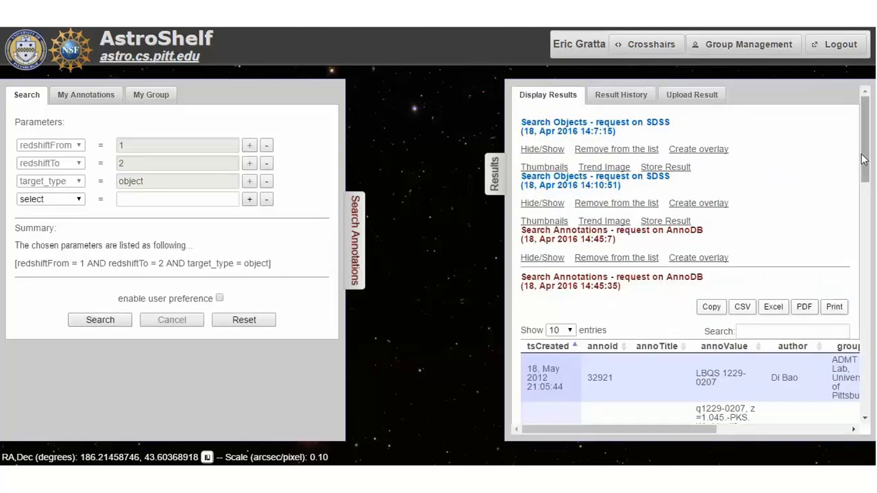
Open the full details of the last annotation on the first results page and read through its attributes
left_click_drag(865, 159, 864, 407)
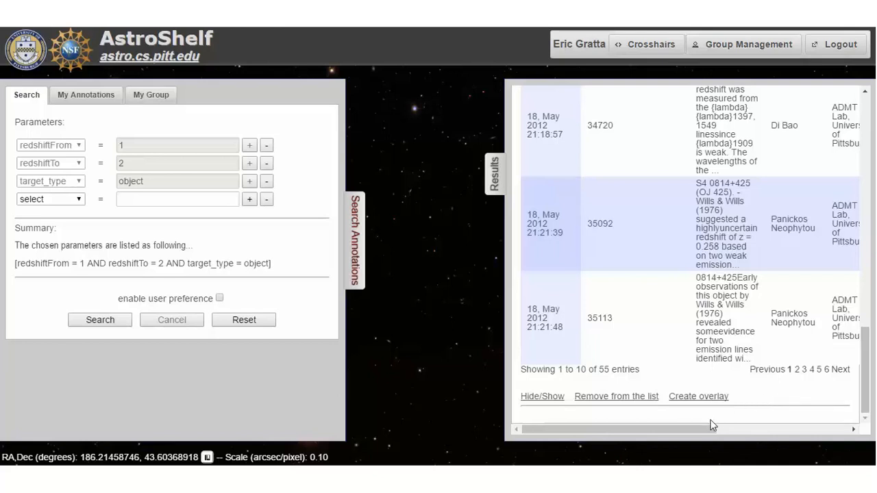
left_click_drag(701, 430, 850, 428)
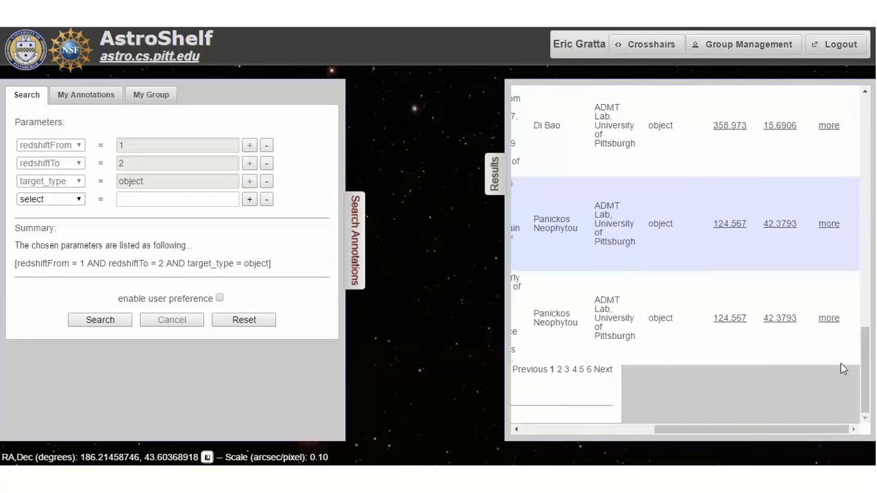
left_click(828, 318)
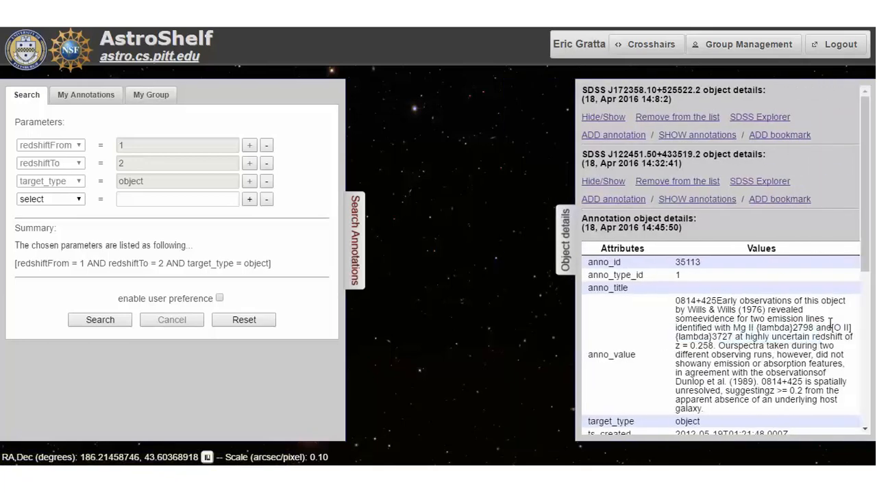
scroll(828, 356, "down", 5)
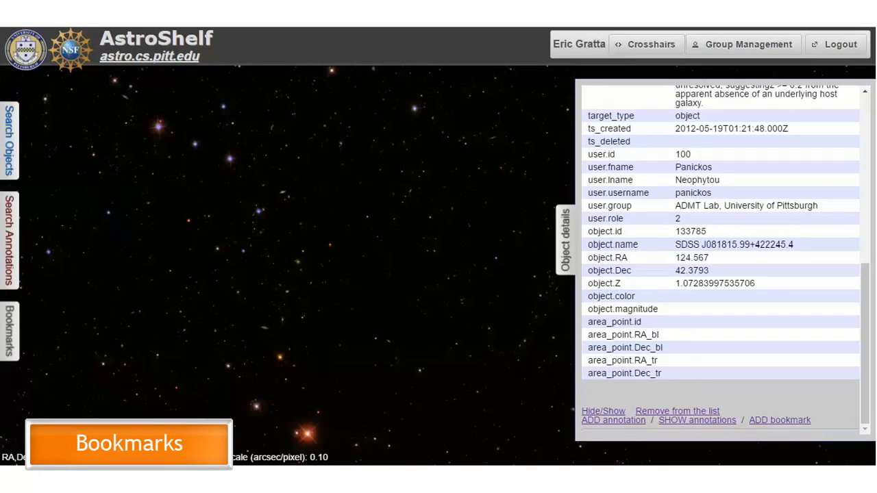
Bookmark the displayed annotation with the title My bookmark
left_click(772, 421)
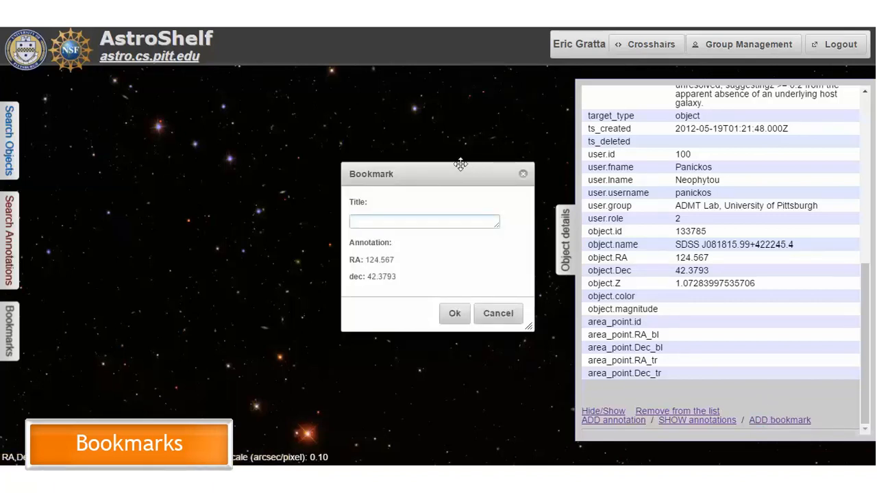
type("My bookmark")
left_click(454, 313)
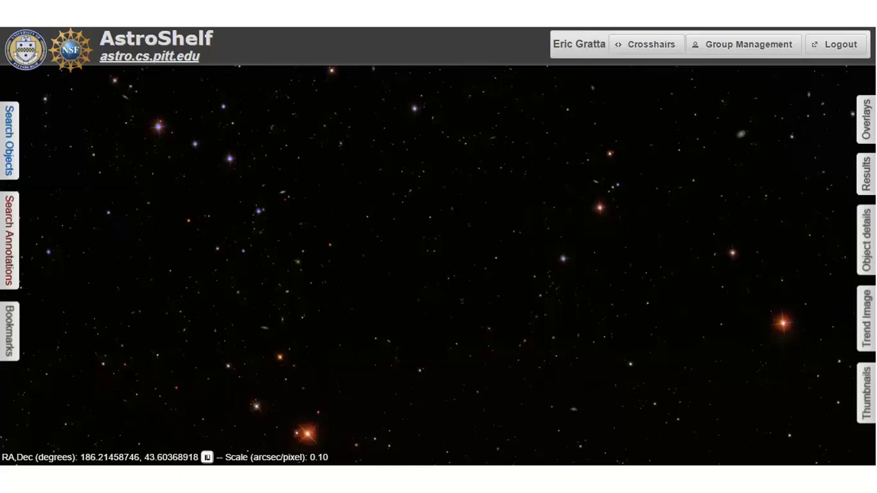
Find My bookmark among the annotation bookmarks and delete it
left_click(13, 341)
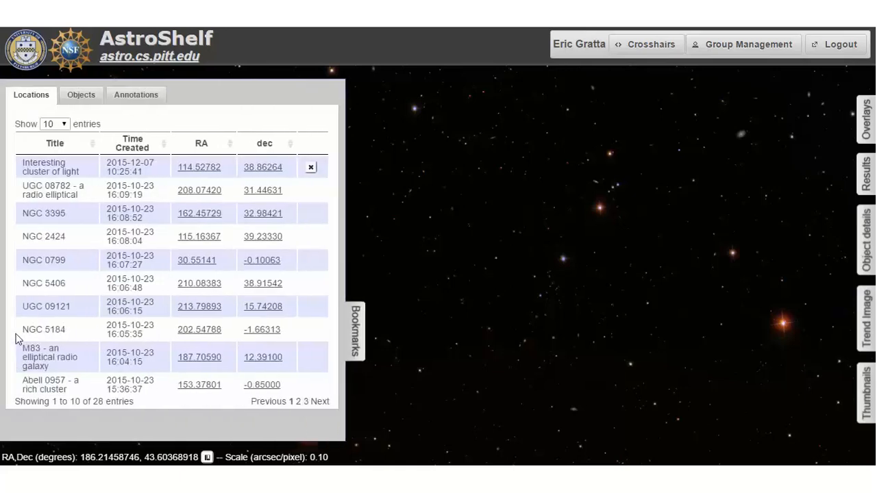
left_click(135, 103)
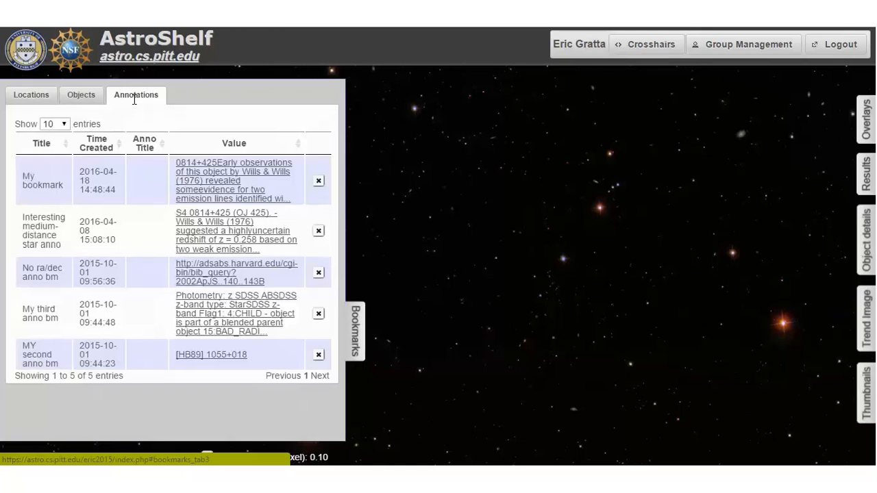
left_click(318, 181)
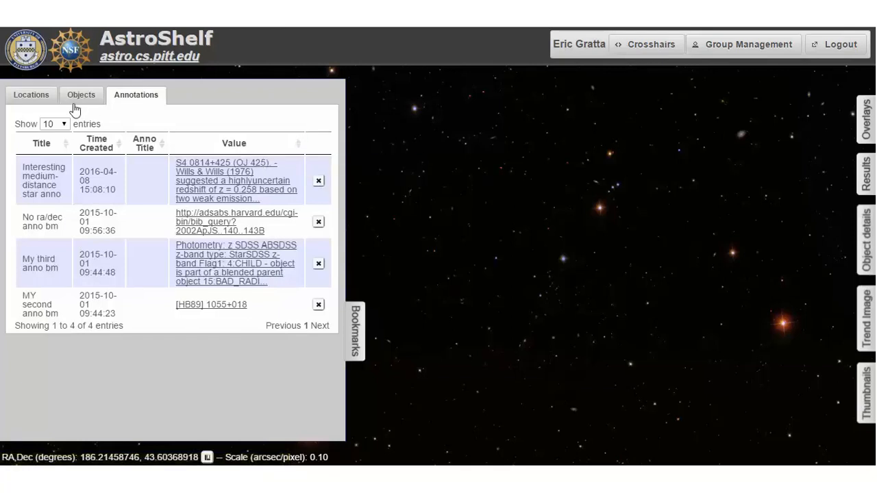
View the saved location bookmarks and the bookmark form for the current sky coordinates, and cancel the form
left_click(41, 102)
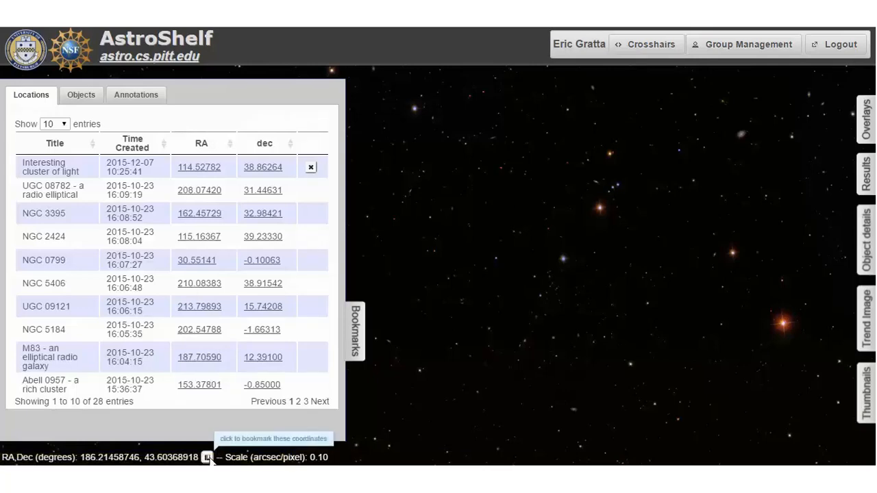
left_click(206, 457)
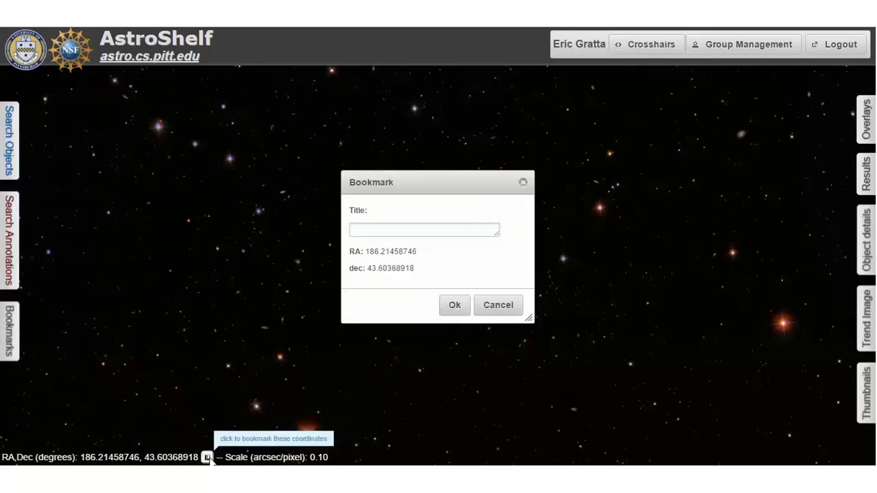
left_click(496, 310)
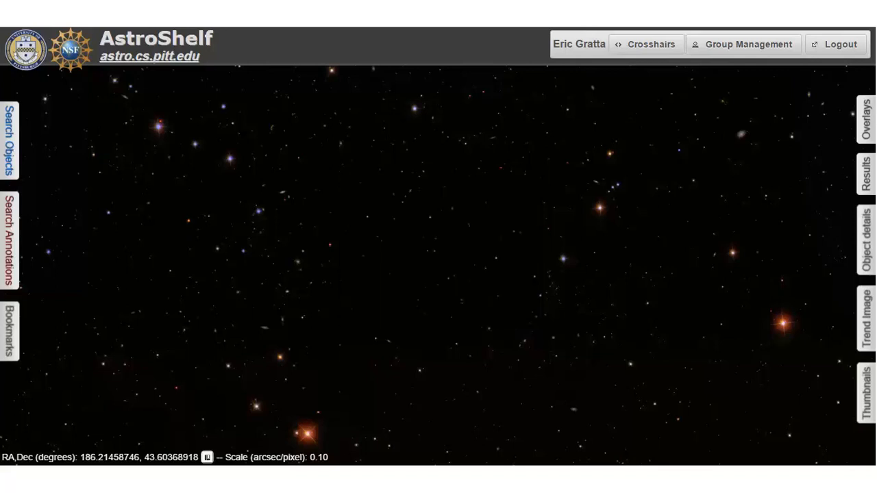
Bring up the annotation and trend image options for a point in the sky near RA 186.161406, Dec 43.633593
right_click(488, 191)
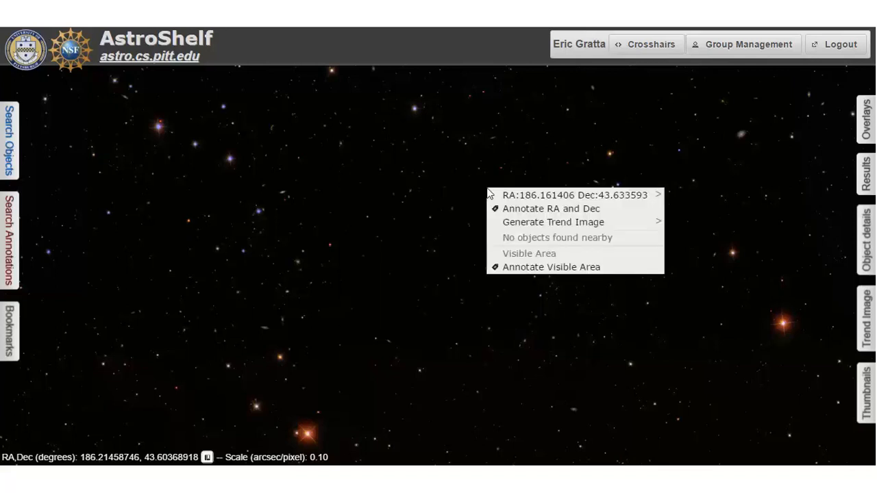